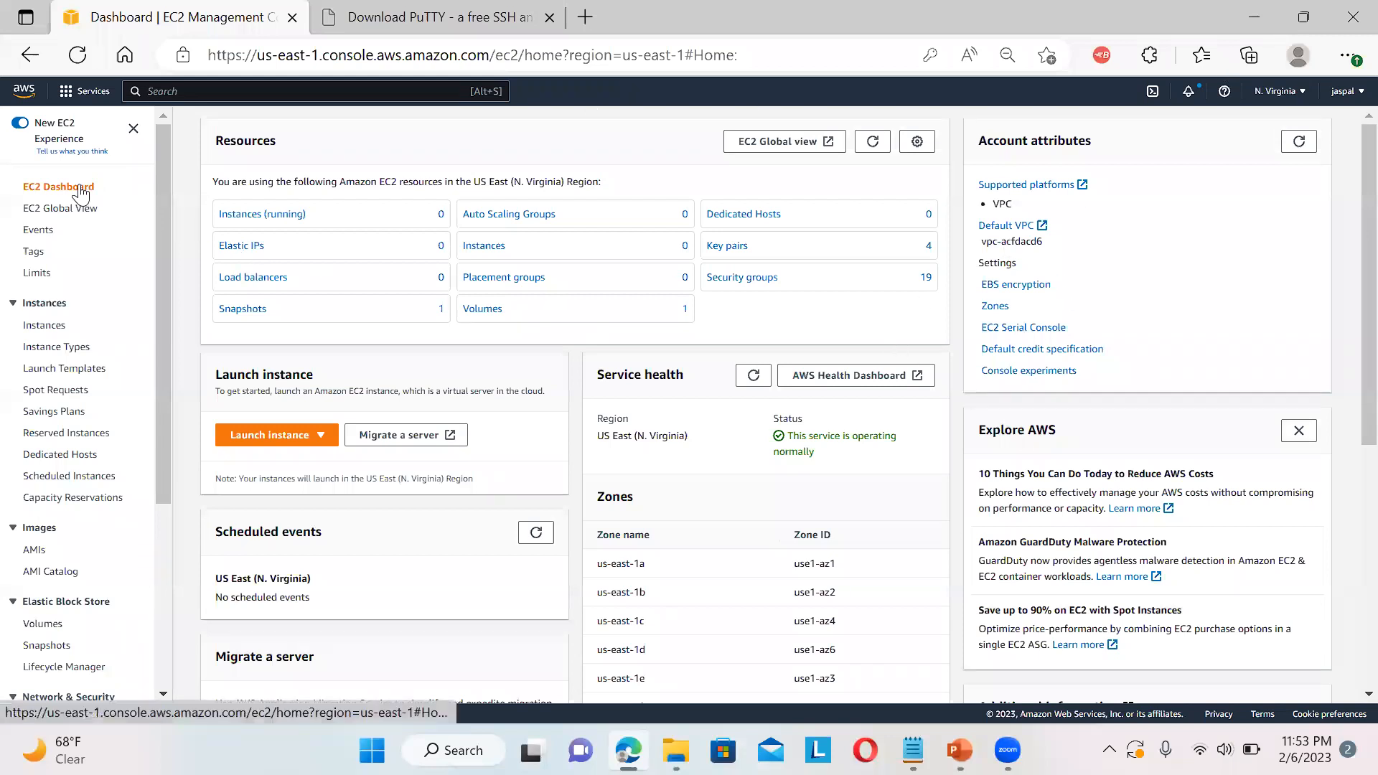
Open the PuTTY latest release download page from putty.org
click(387, 14)
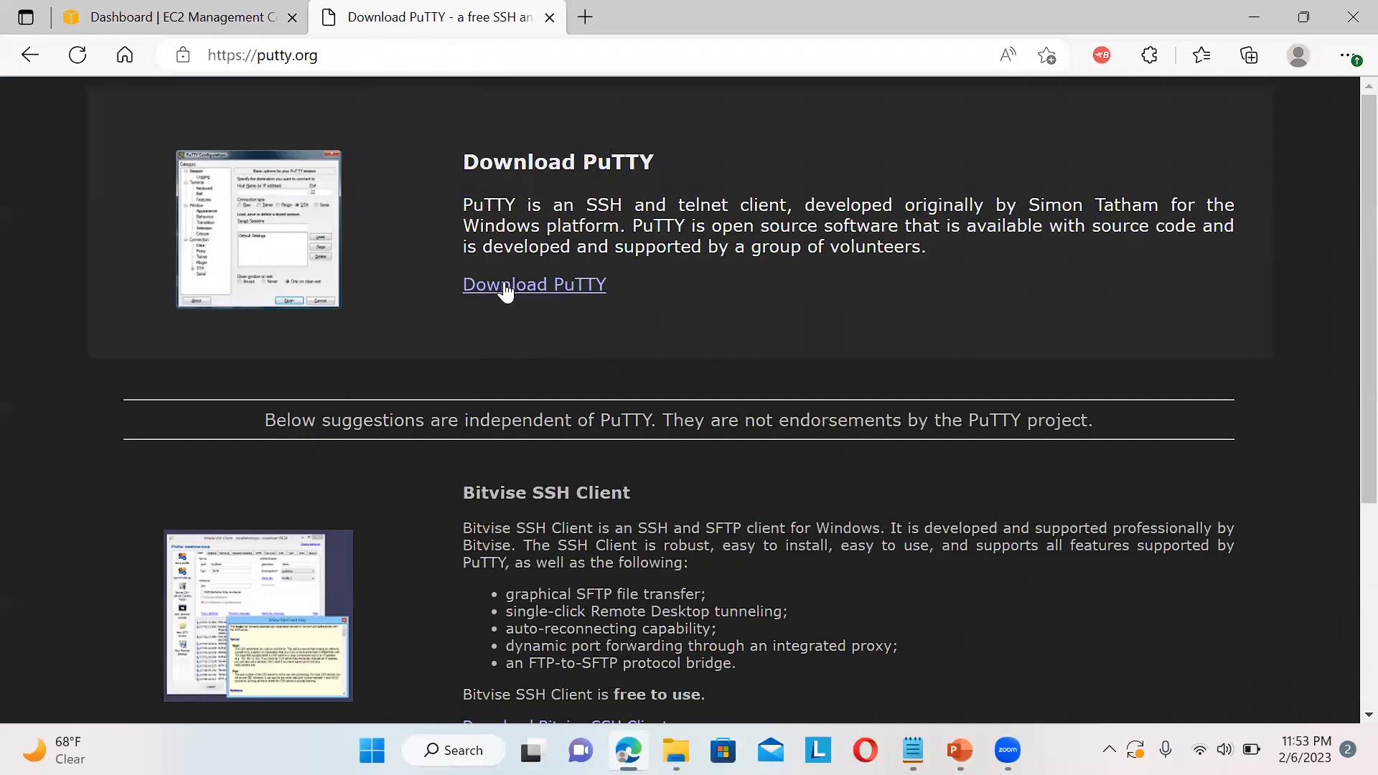
click(505, 289)
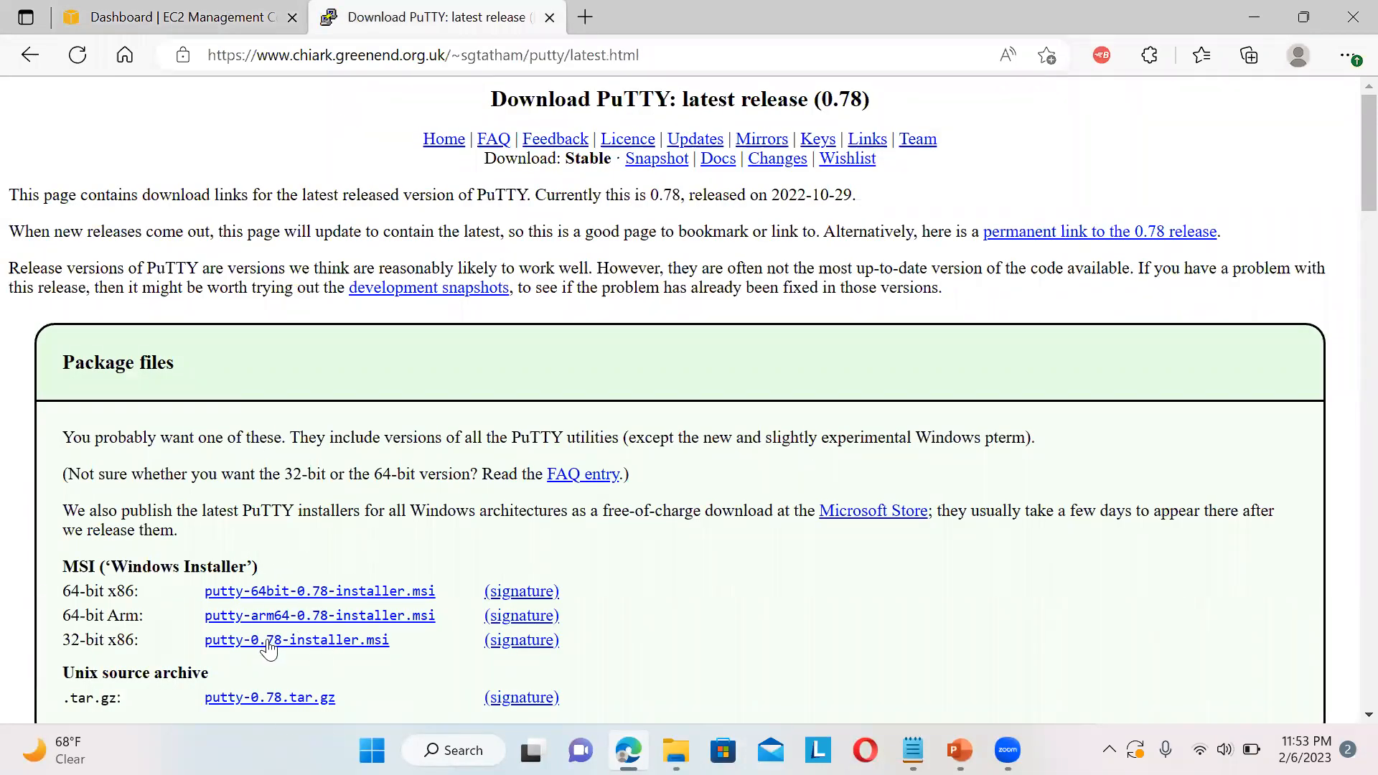
Start launching a new EC2 instance from the EC2 dashboard and name it prod-ec2
click(227, 10)
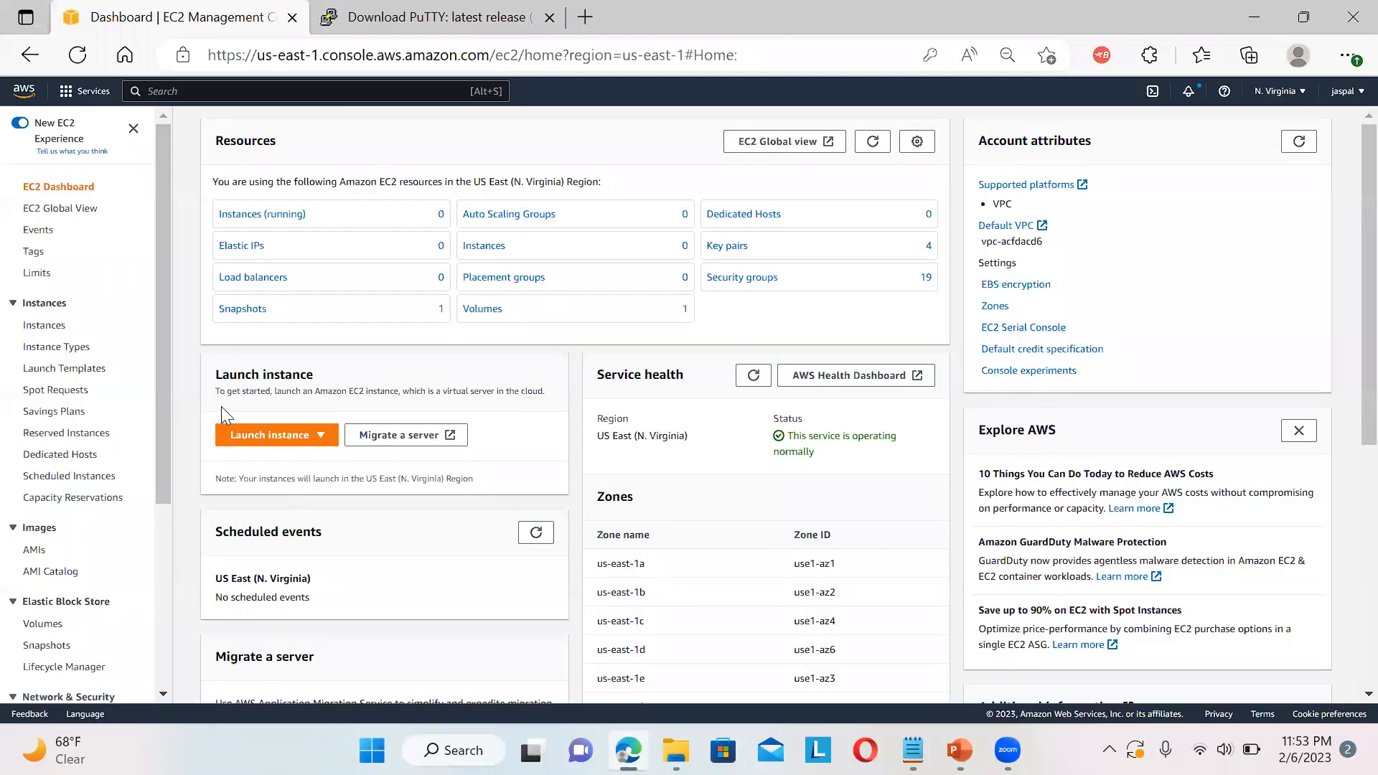
click(256, 435)
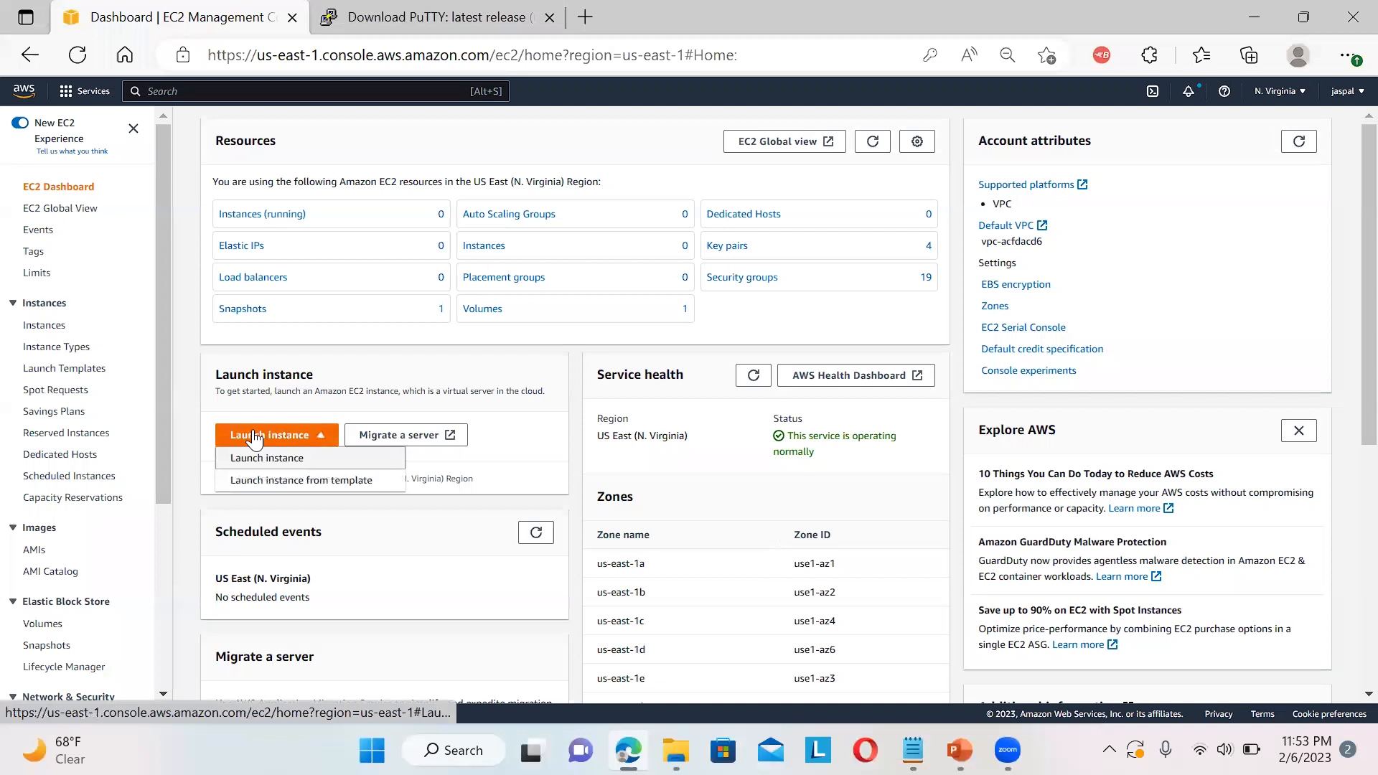
click(259, 460)
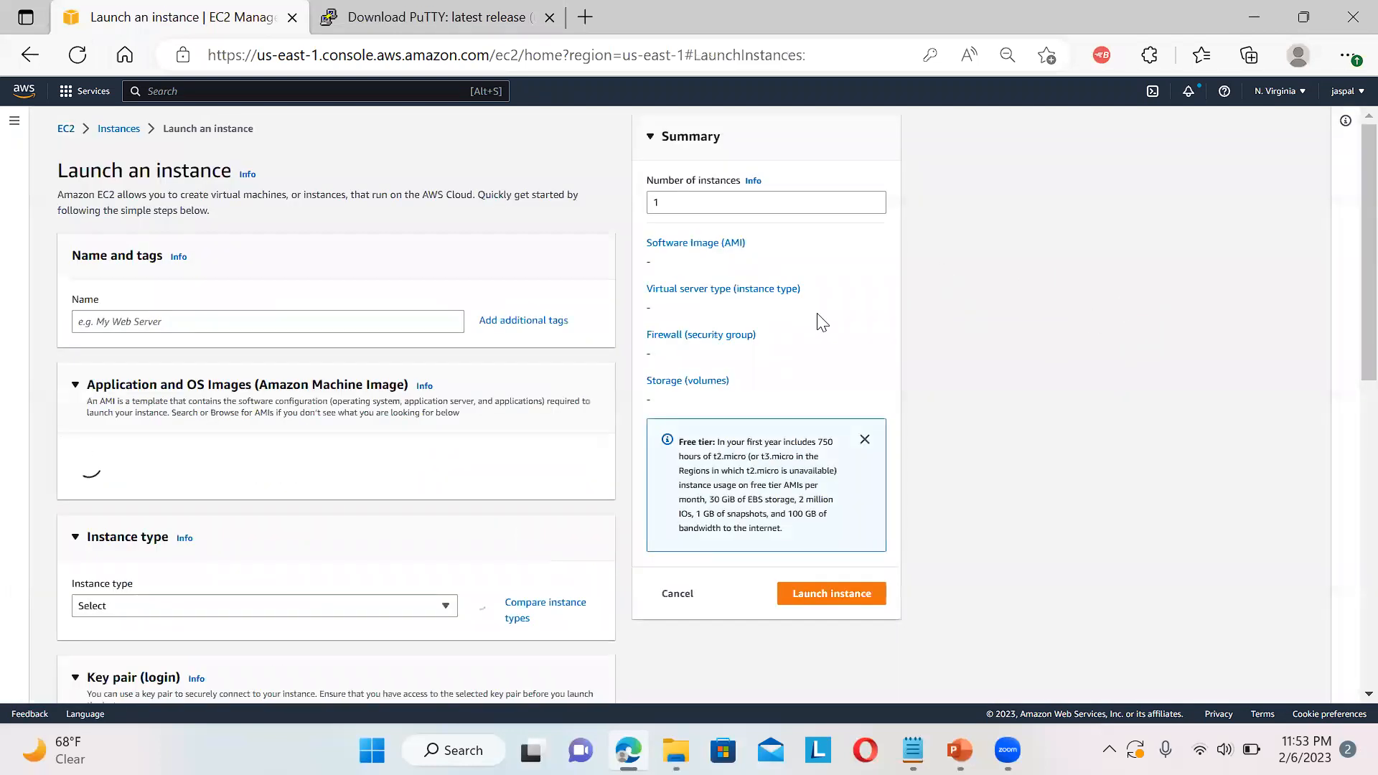
click(321, 318)
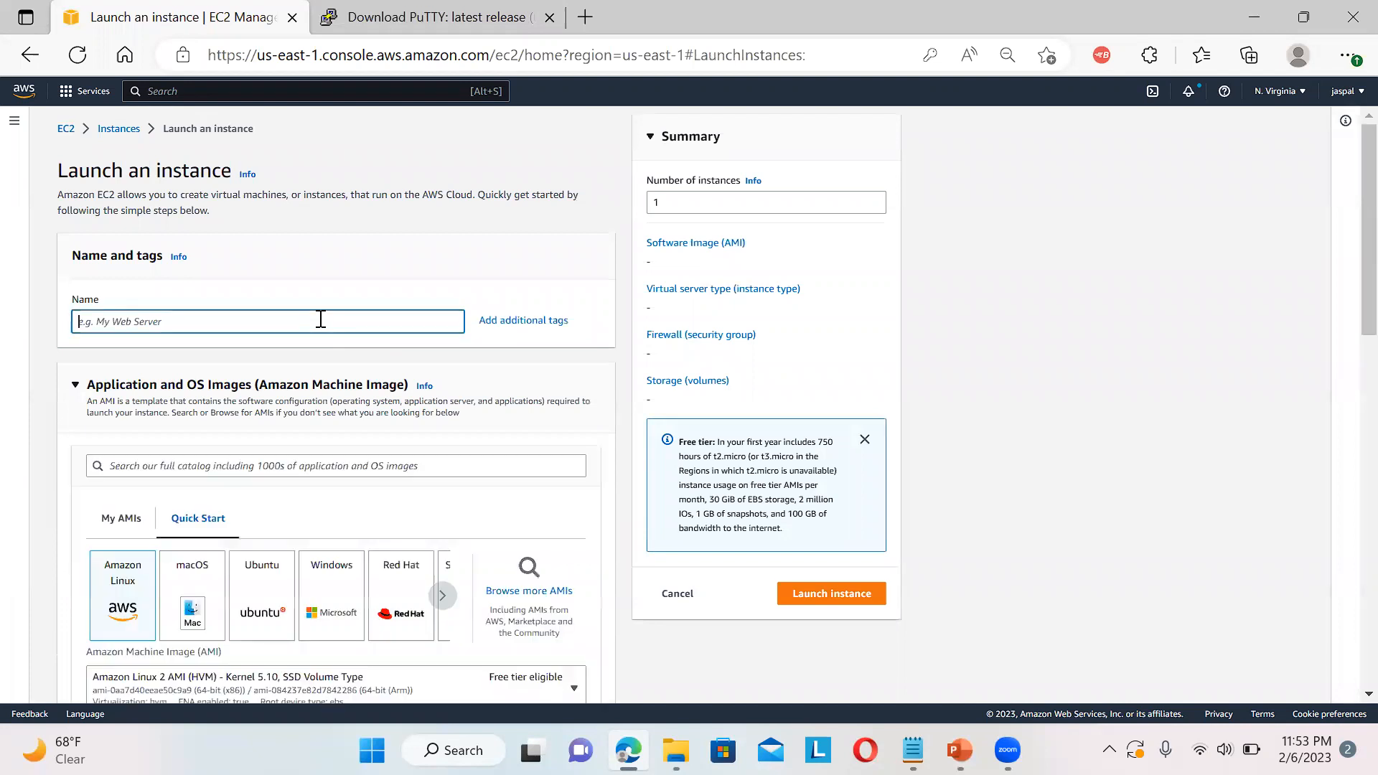
text(prod)
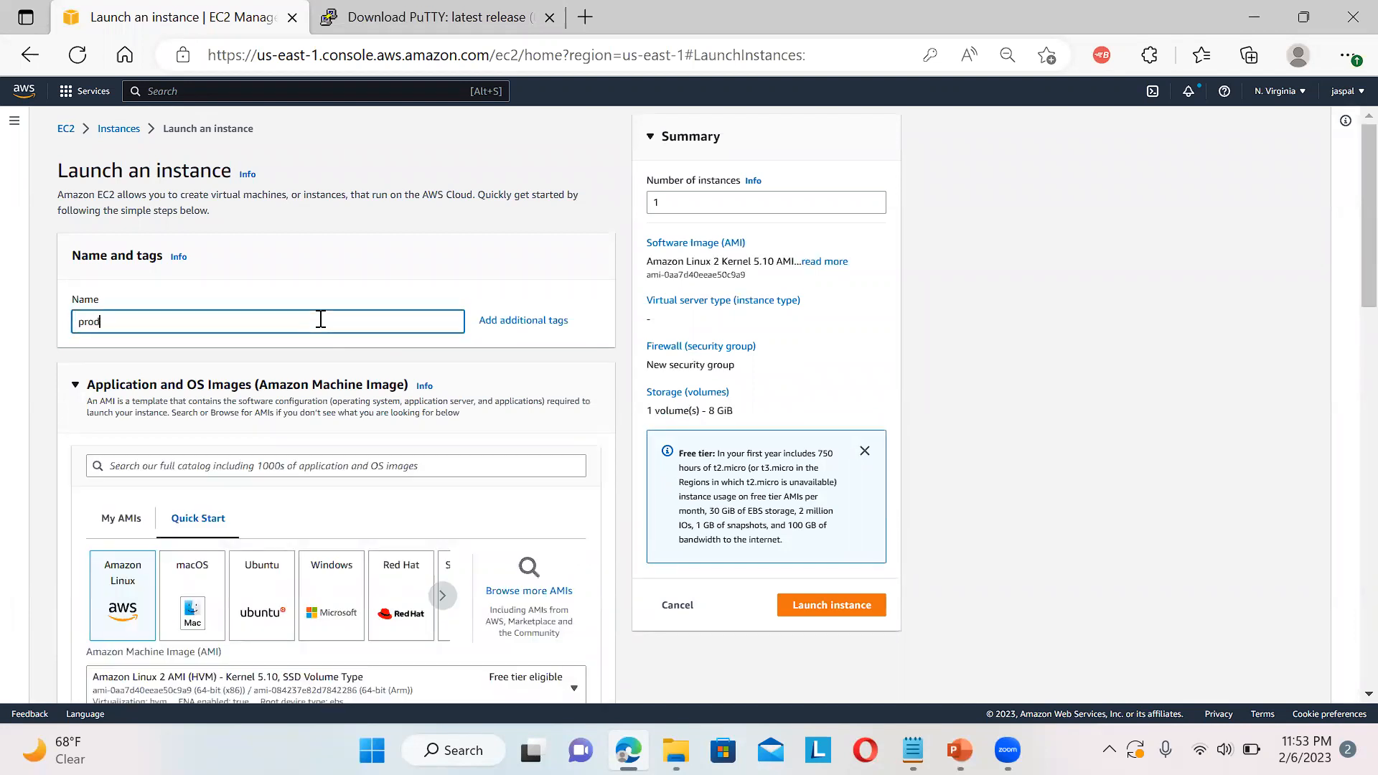
text(-ec2)
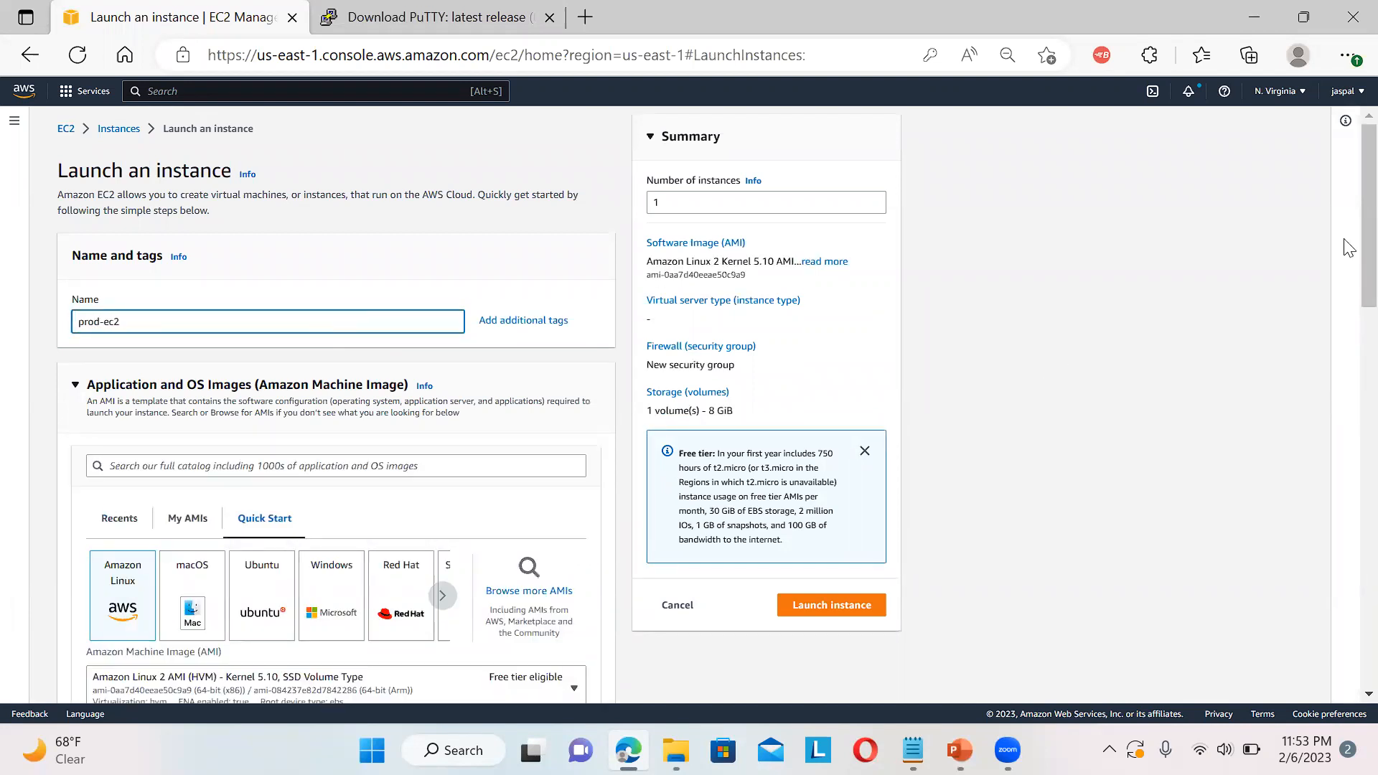
Create a new RSA key pair named prodec2key in .ppk format for the instance, keeping the default image and instance type
scroll(1349, 244, down, 1)
scroll(1347, 337, down, 5)
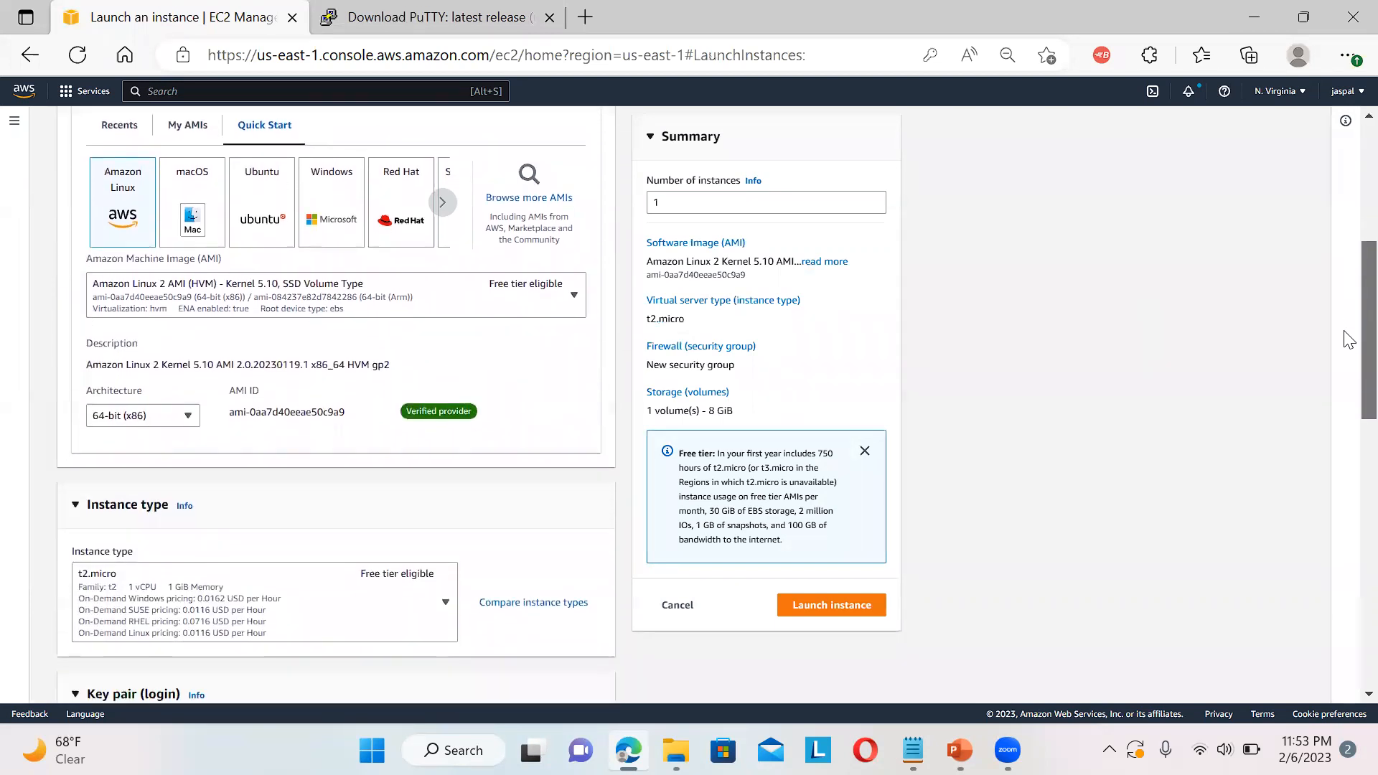
scroll(1349, 355, down, 1)
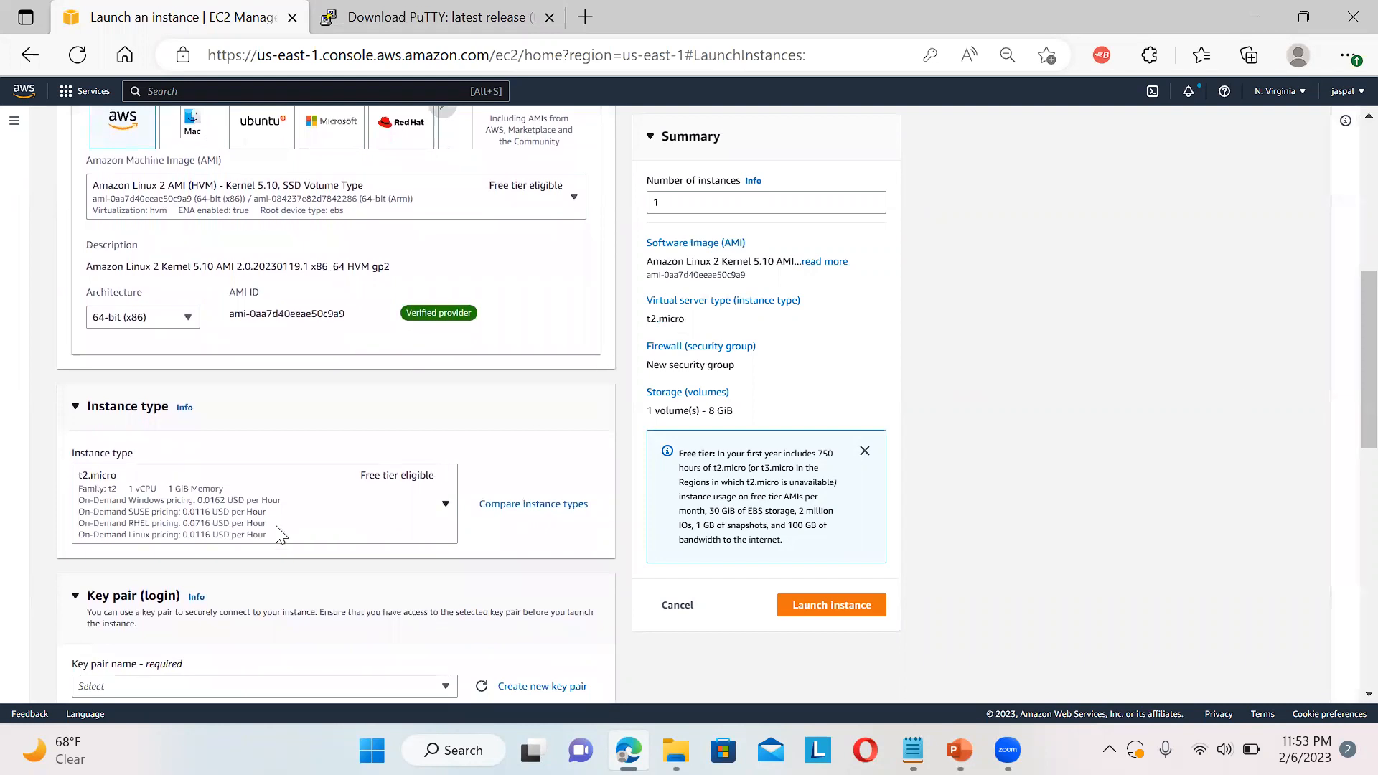
drag(1364, 372, 1363, 493)
click(566, 278)
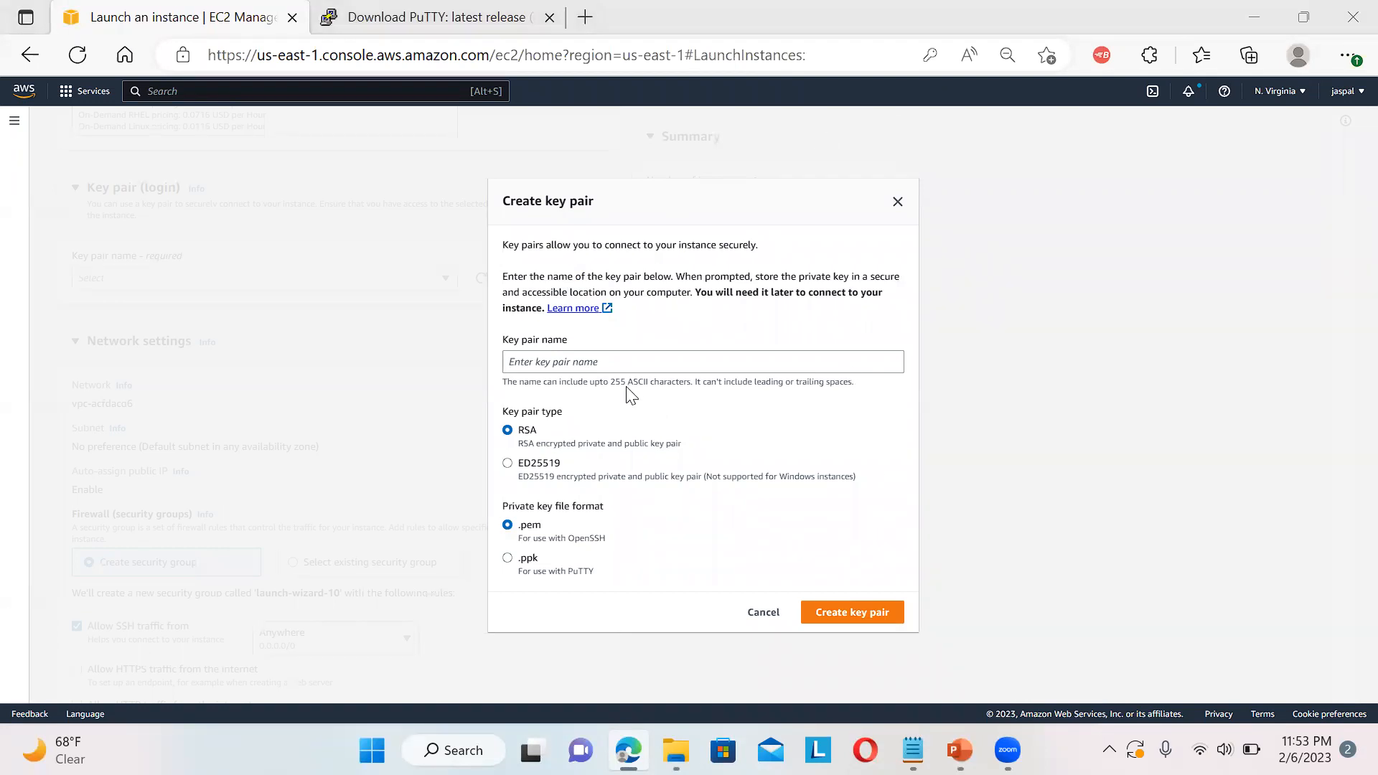
click(615, 366)
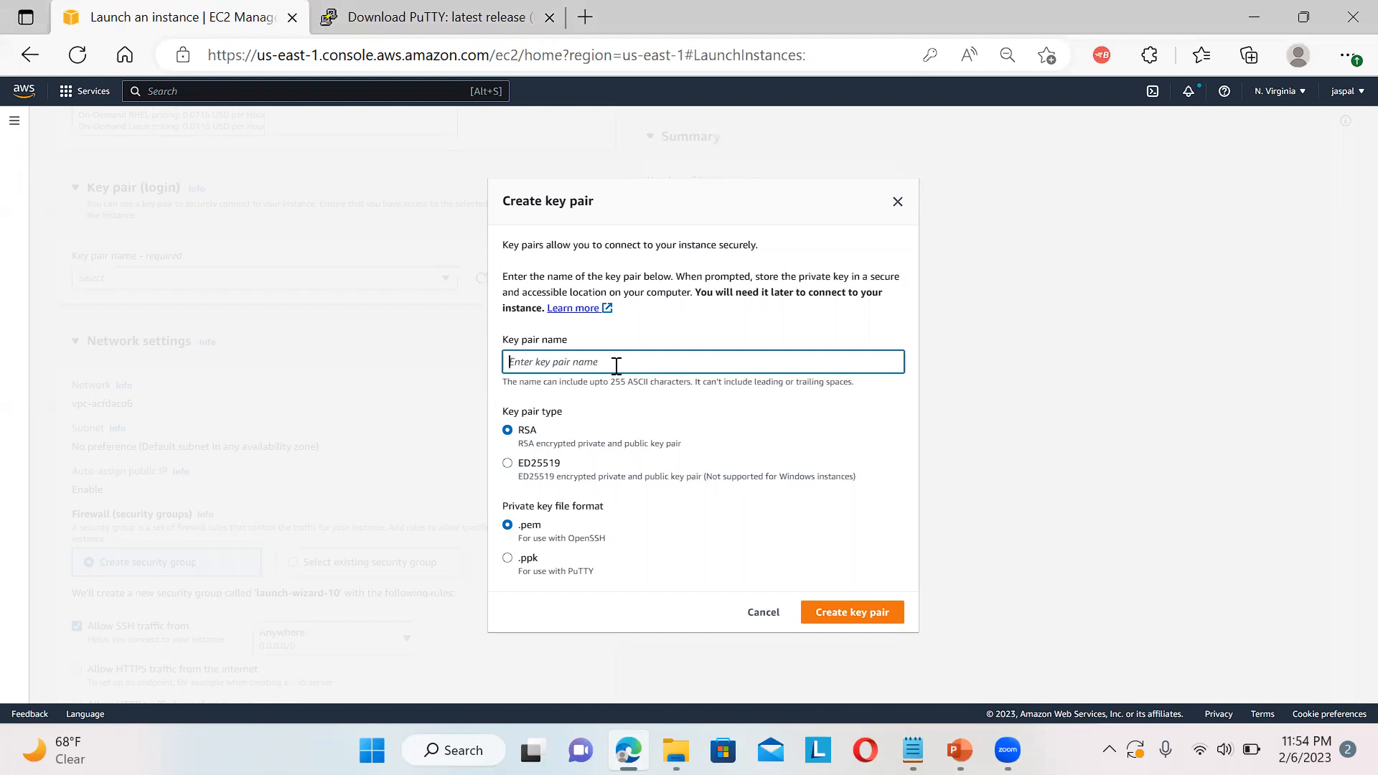
text(prodec2key)
click(512, 564)
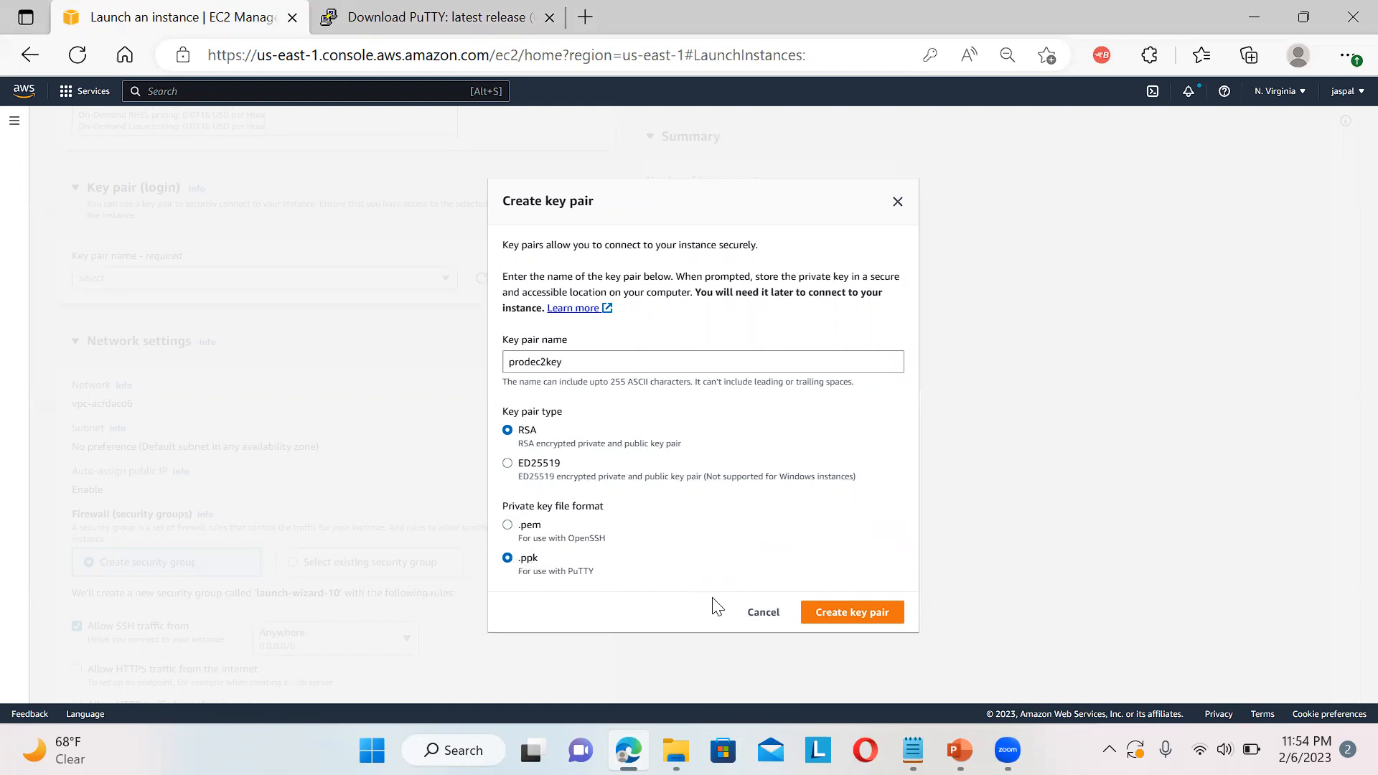
click(858, 616)
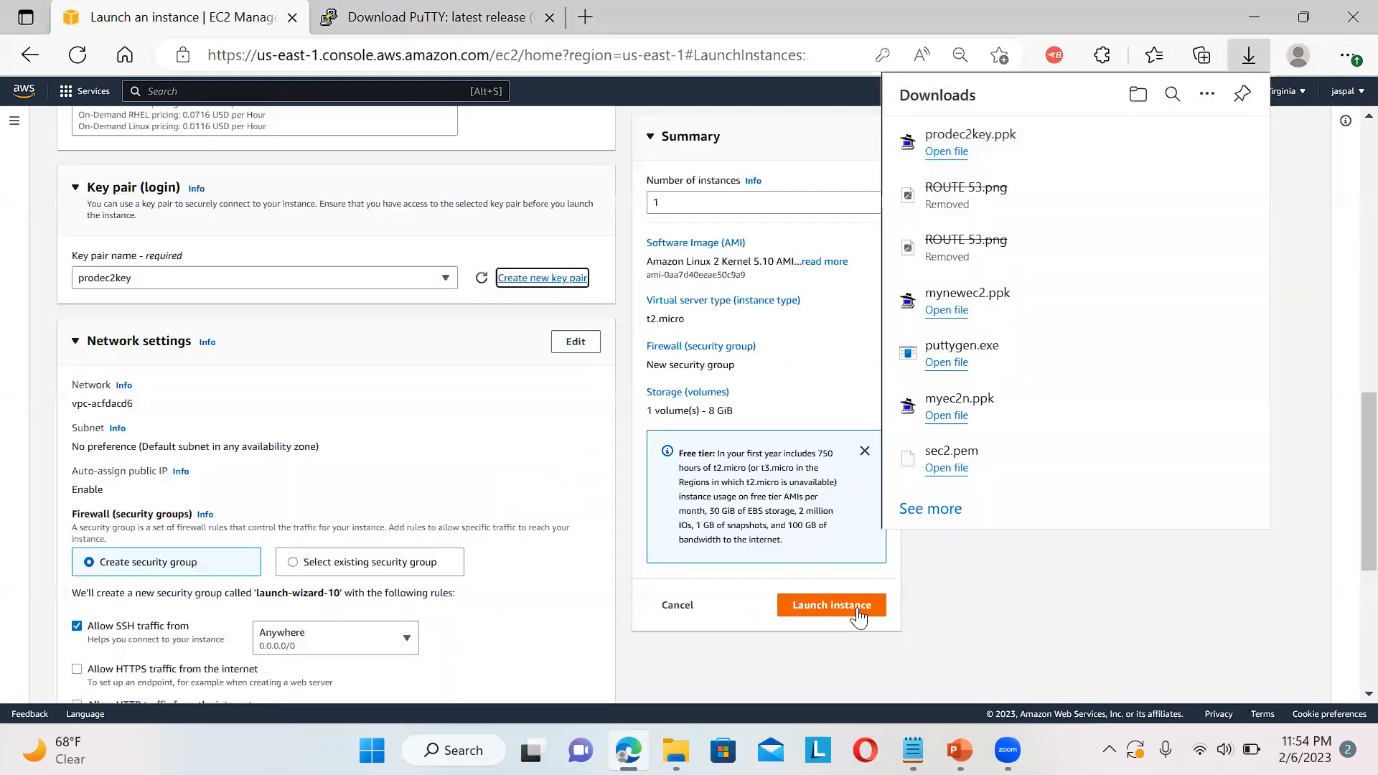
Move the downloaded prodec2key.ppk file from the Downloads folder into the Putty folder on the Desktop
click(1172, 141)
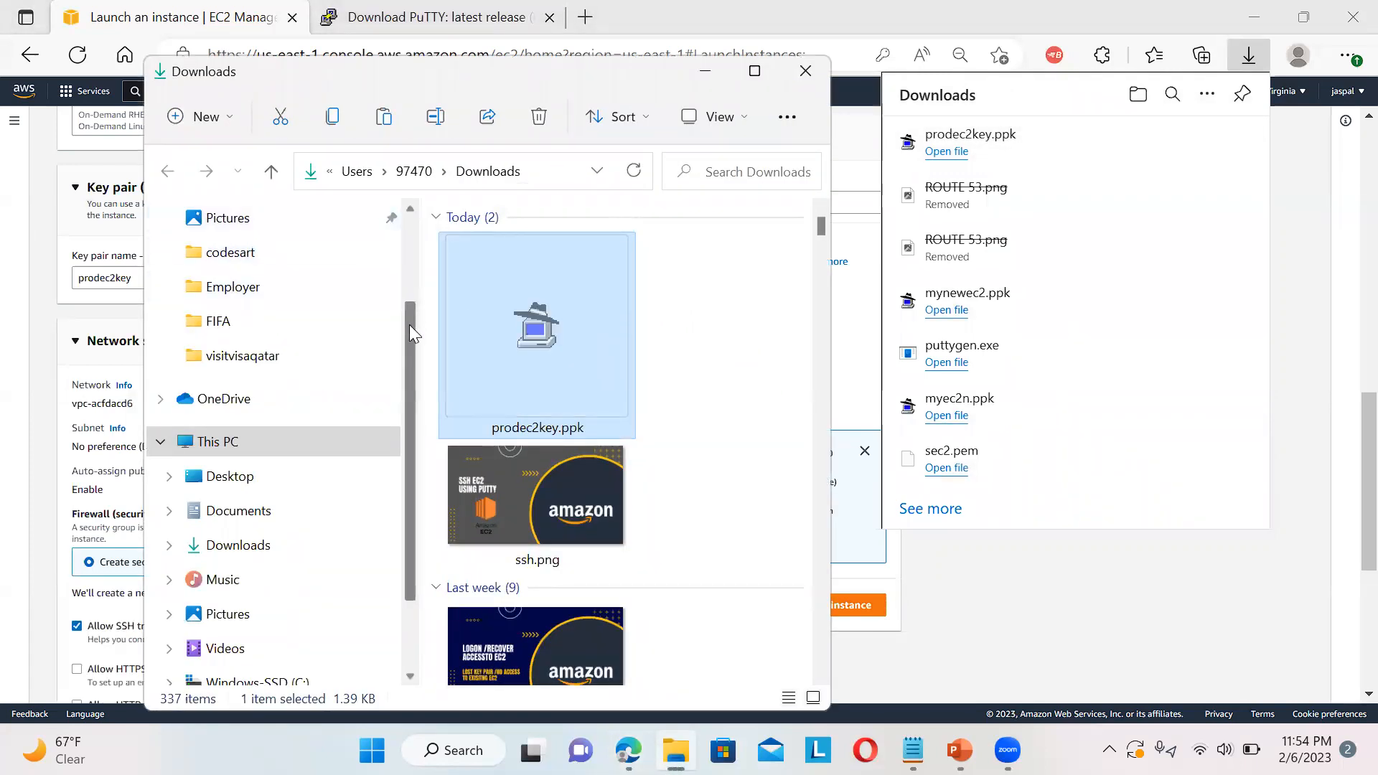
drag(409, 324, 407, 259)
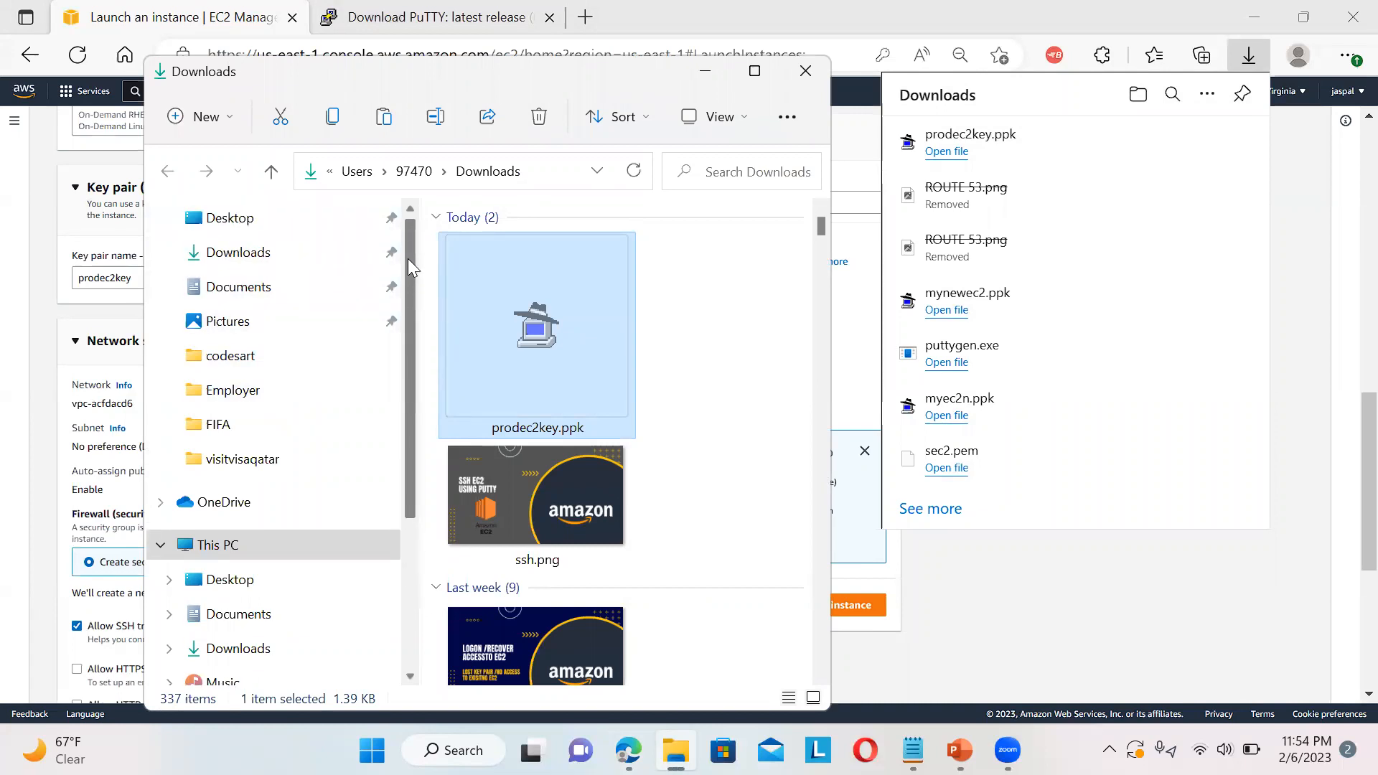
click(235, 219)
click(640, 396)
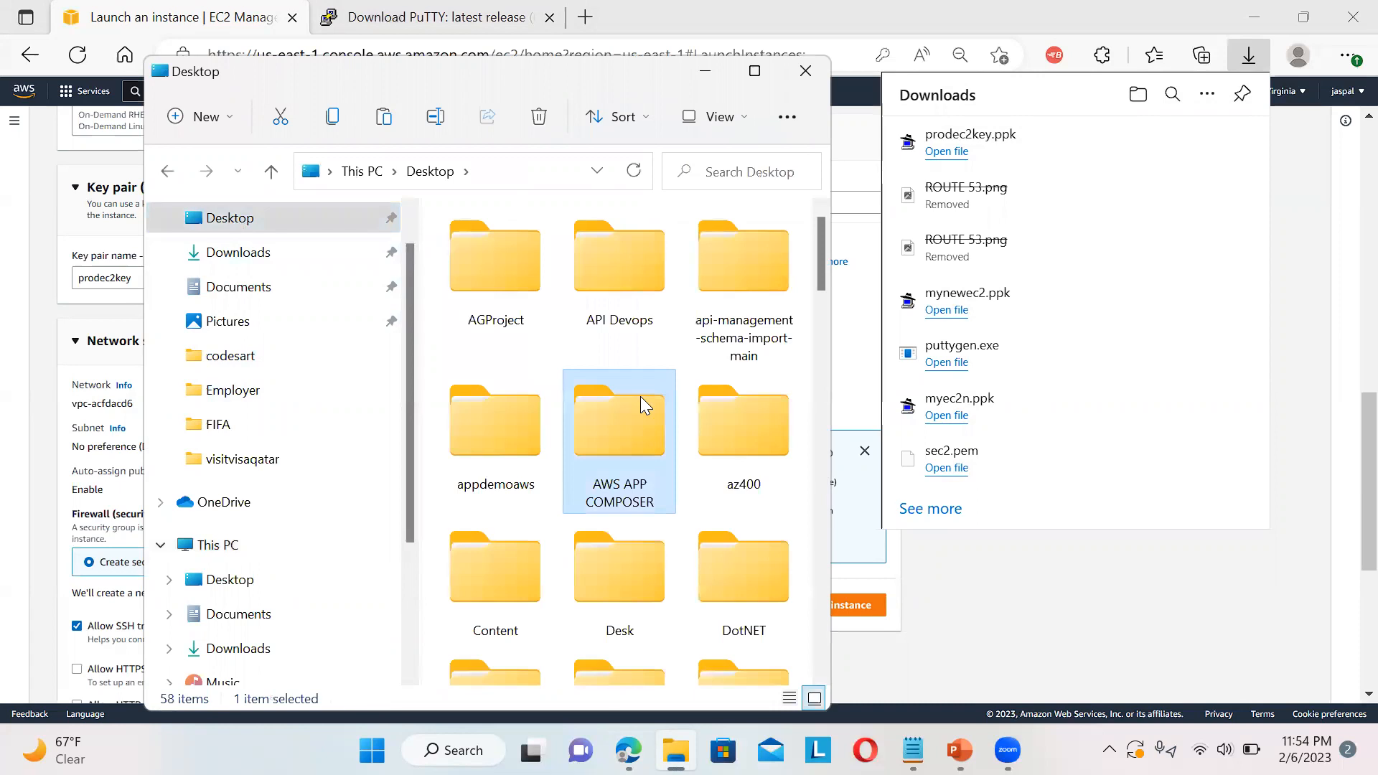
scroll(640, 396, down, 10)
double_click(512, 394)
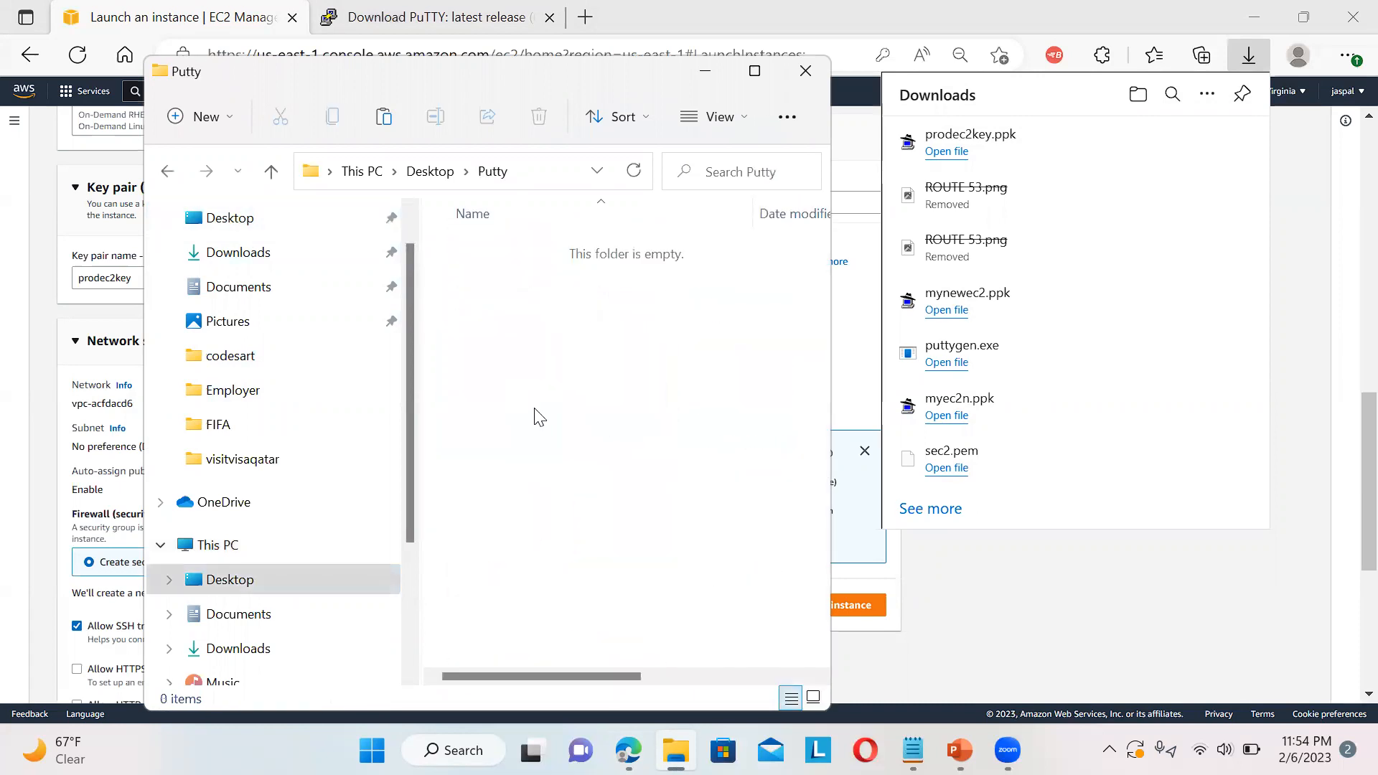
key(ctrl+v)
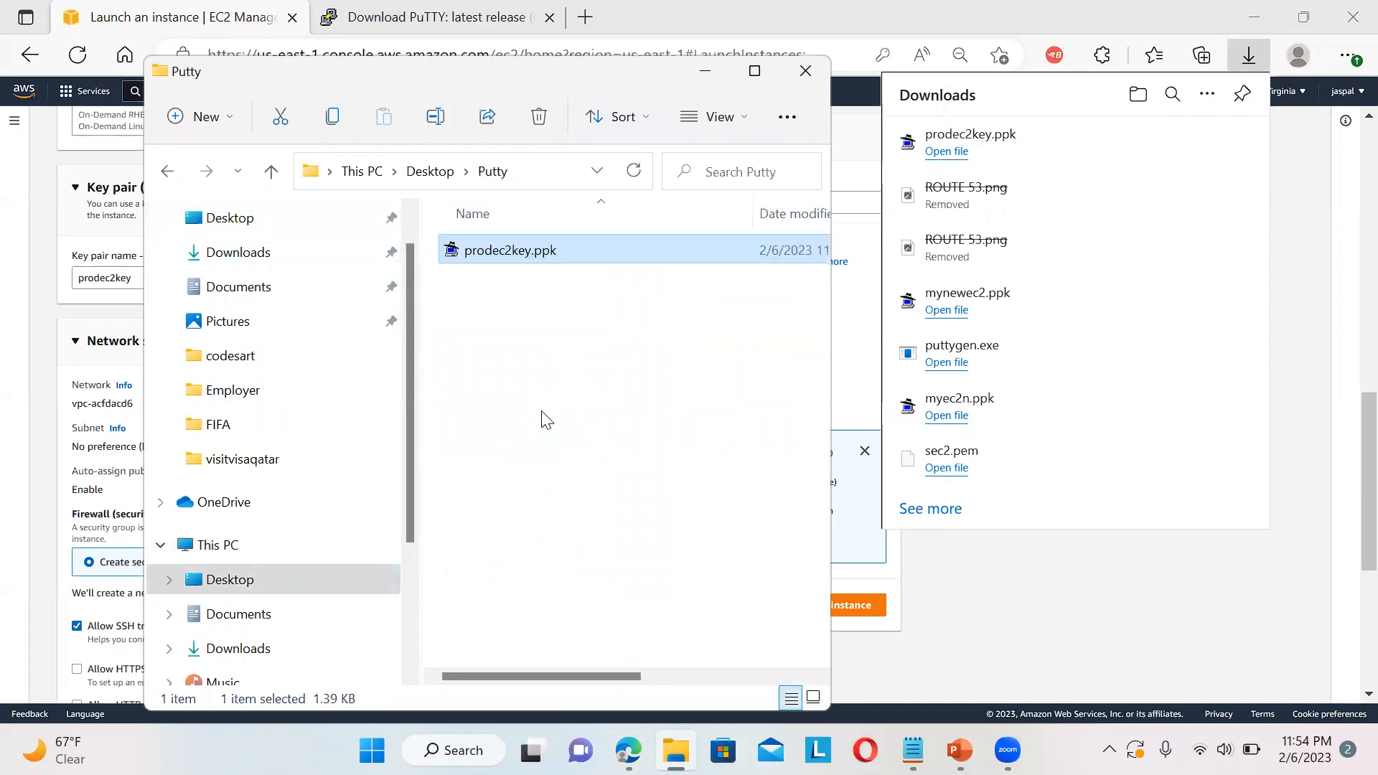
drag(329, 72, 518, 144)
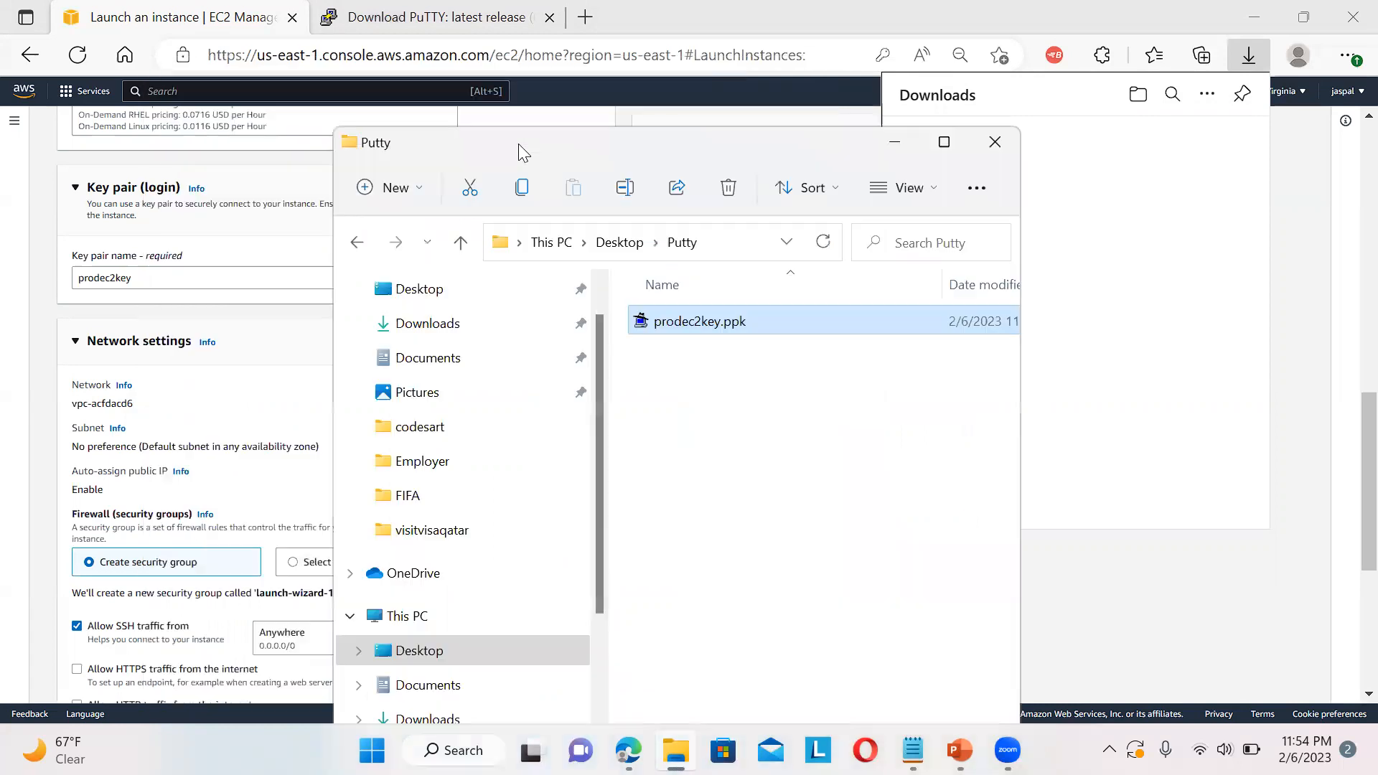
Review the standalone binaries on the PuTTY download page, including the puttygen.exe key generation utility
click(1049, 101)
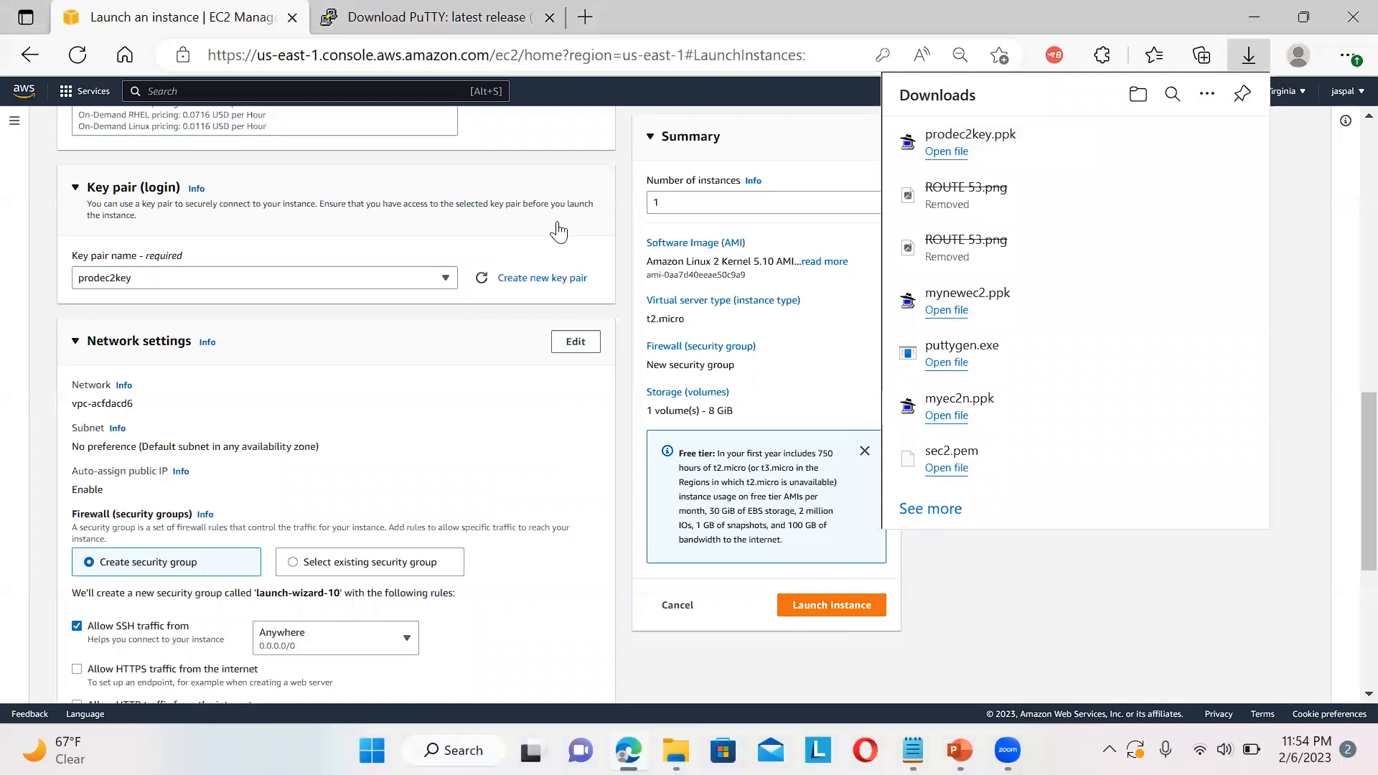
click(1148, 18)
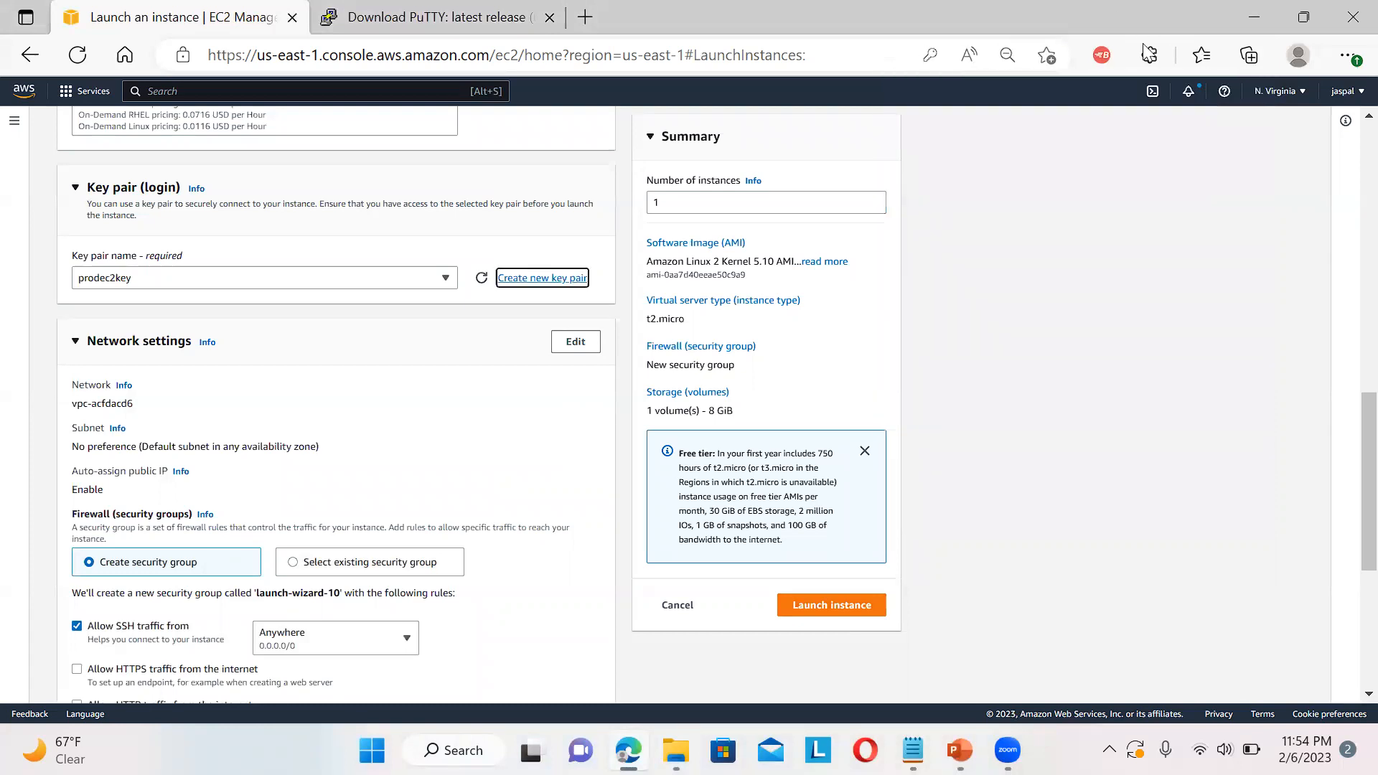
drag(1143, 43, 869, 87)
key(ctrl+Tab)
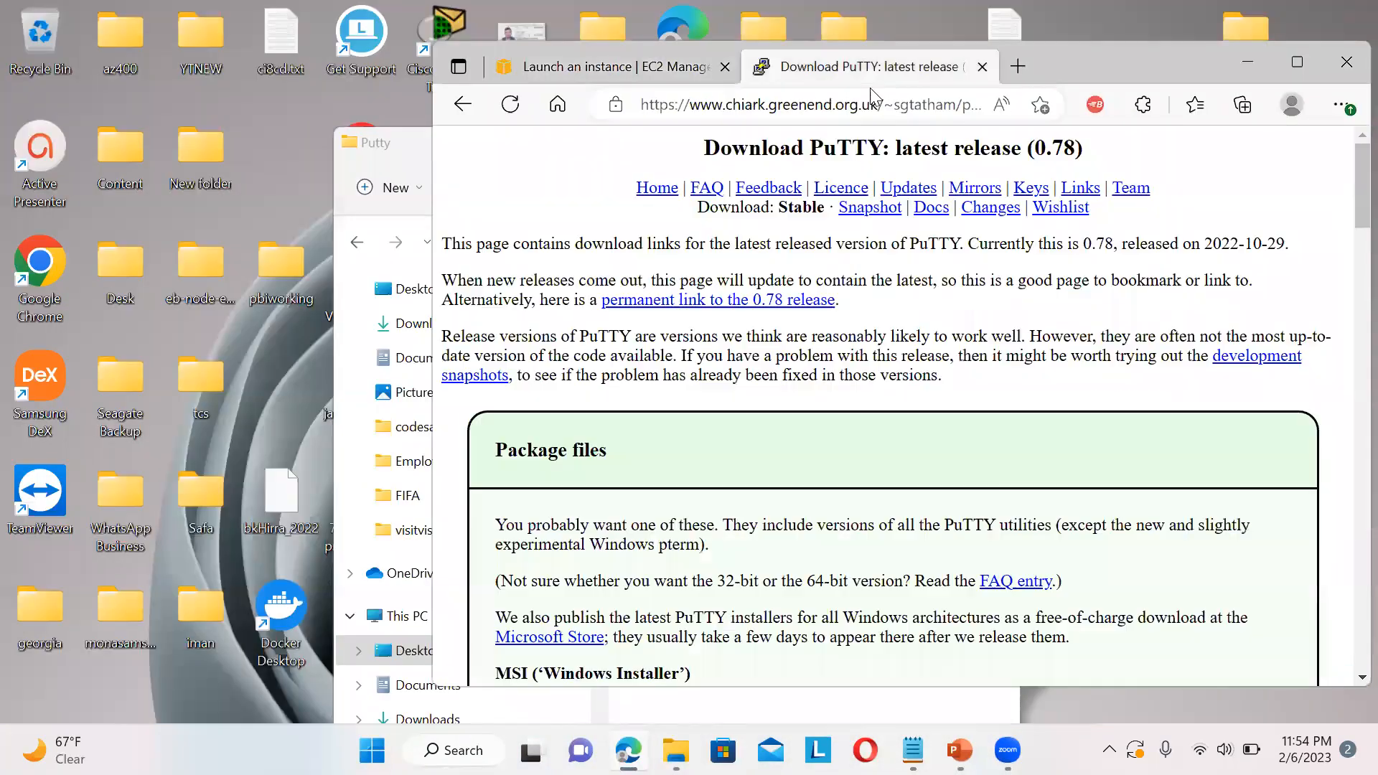
double_click(1135, 73)
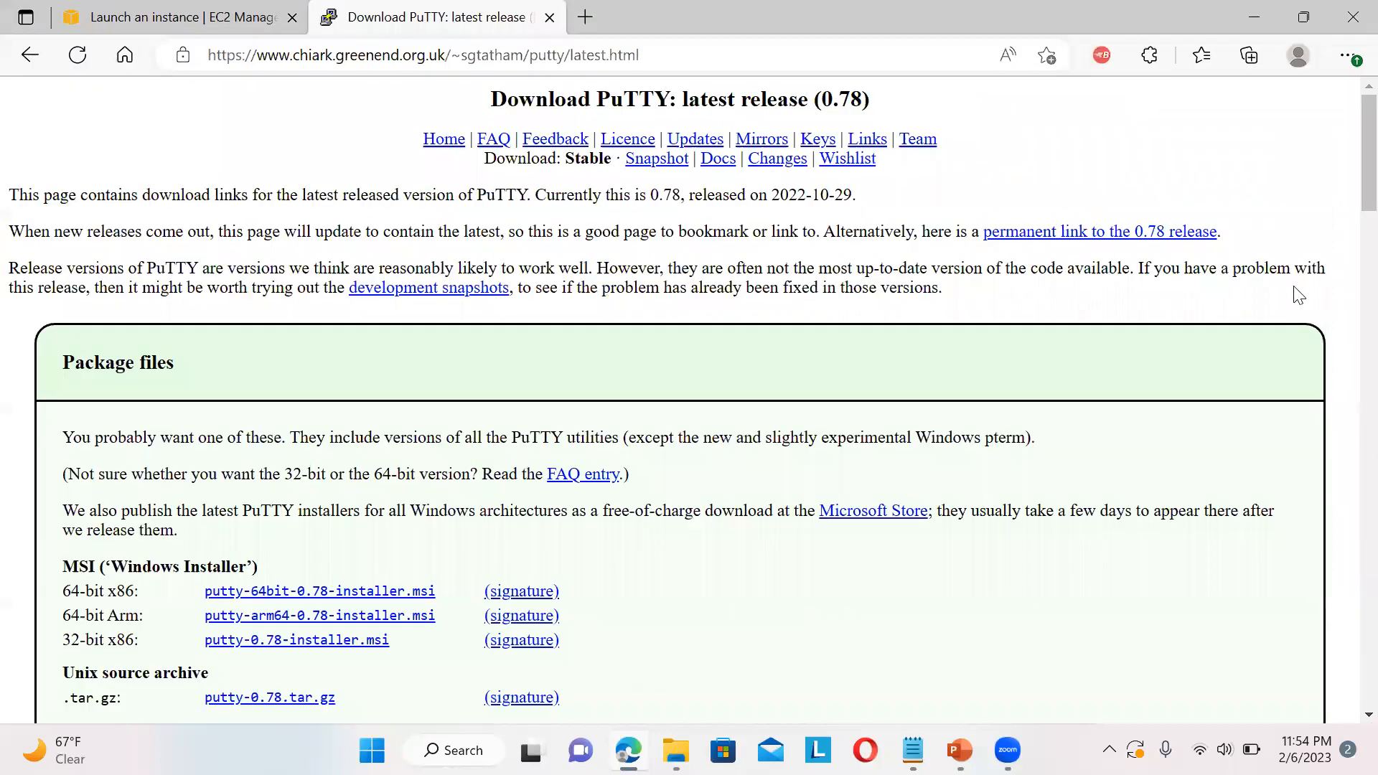
scroll(1347, 216, down, 5)
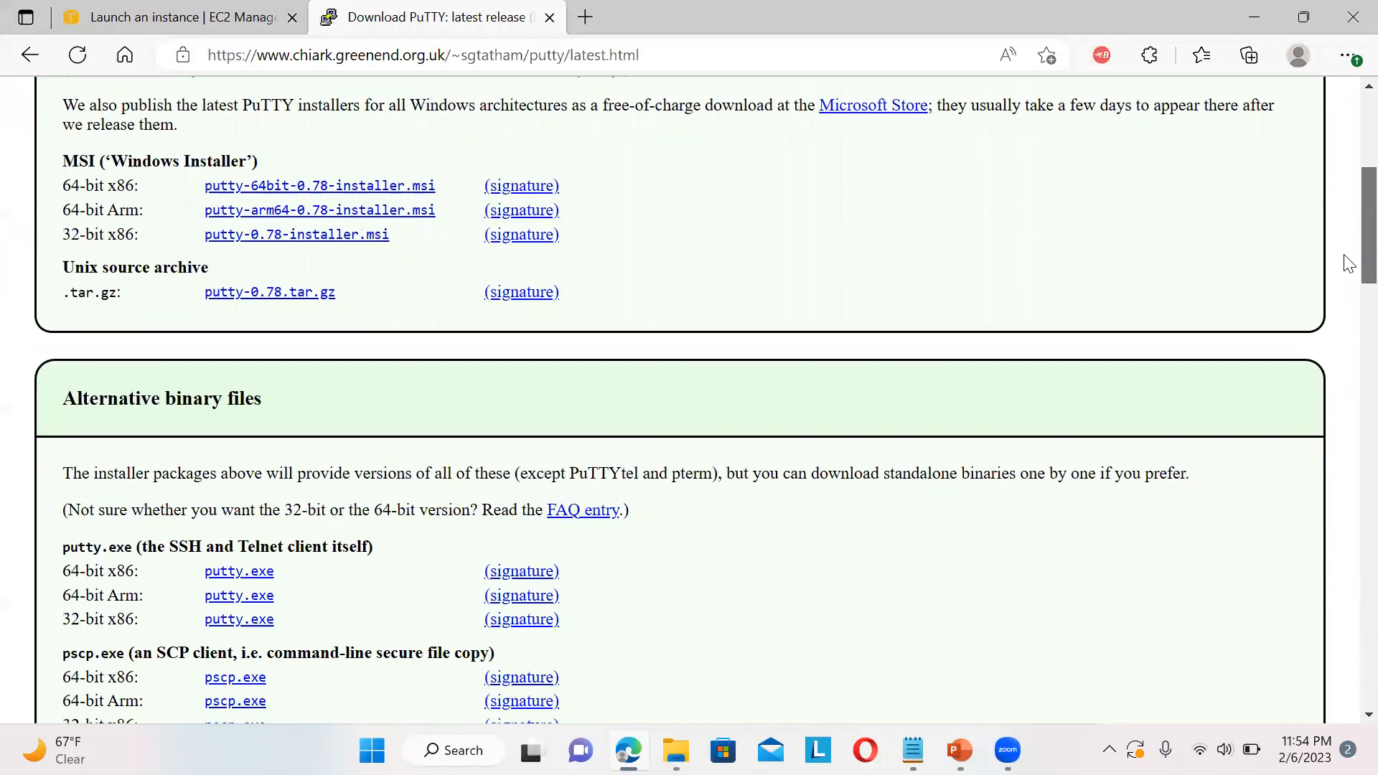
drag(1347, 264, 1340, 390)
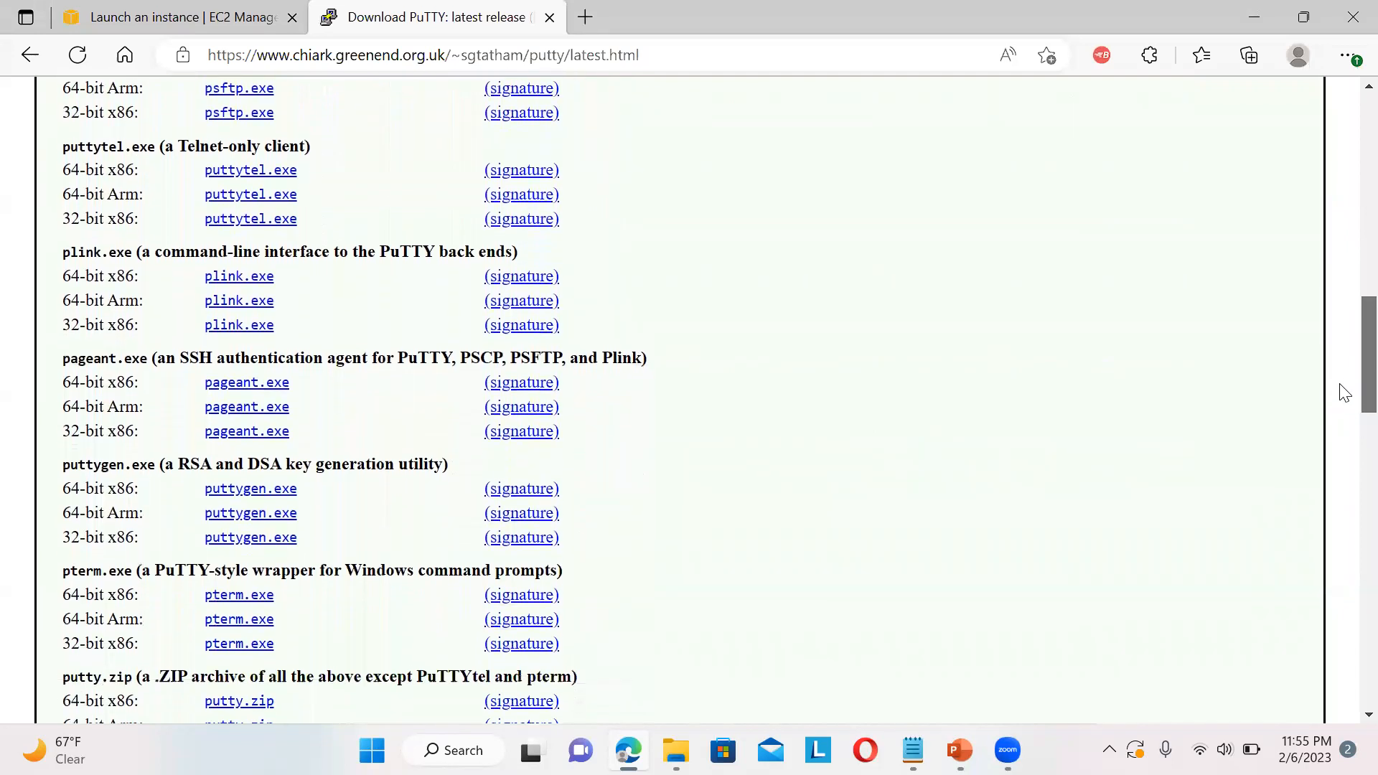
drag(64, 468, 326, 483)
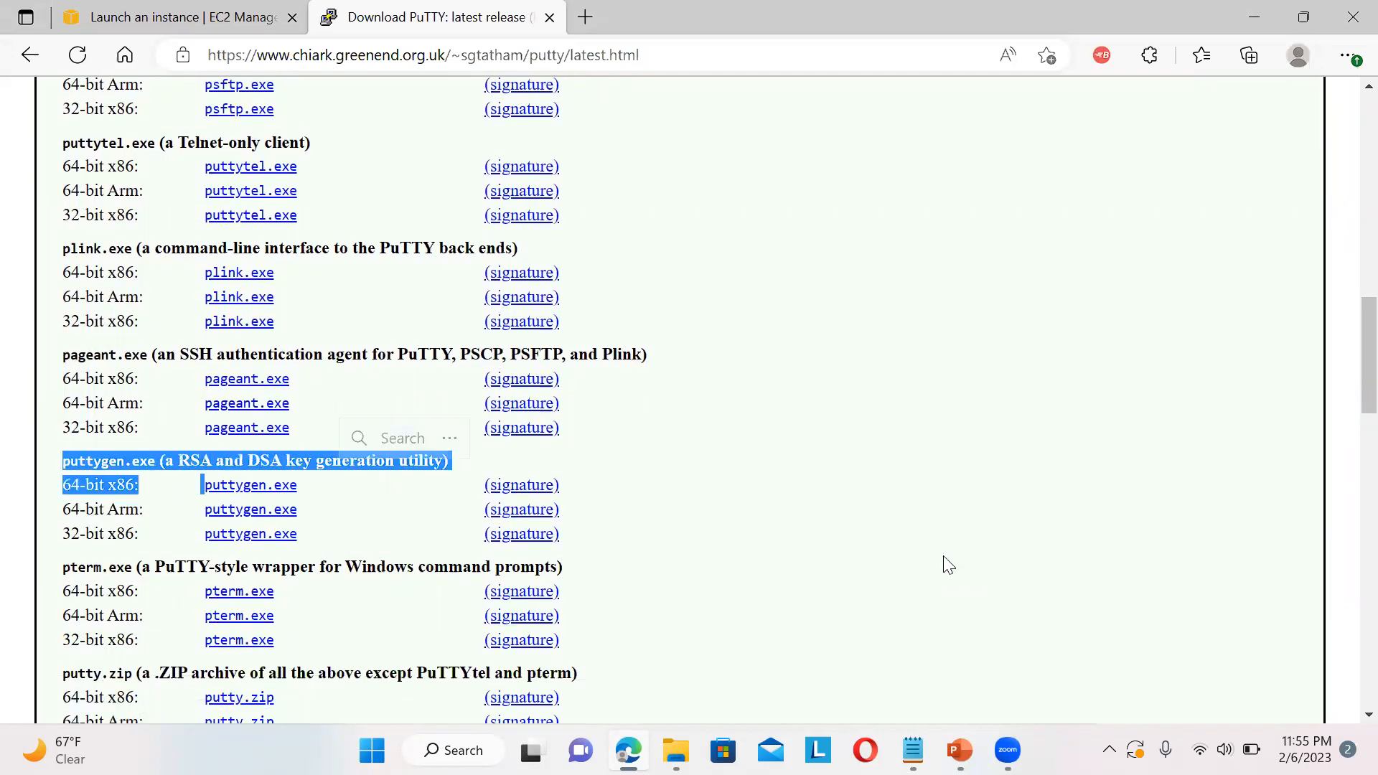
drag(1346, 387, 1347, 355)
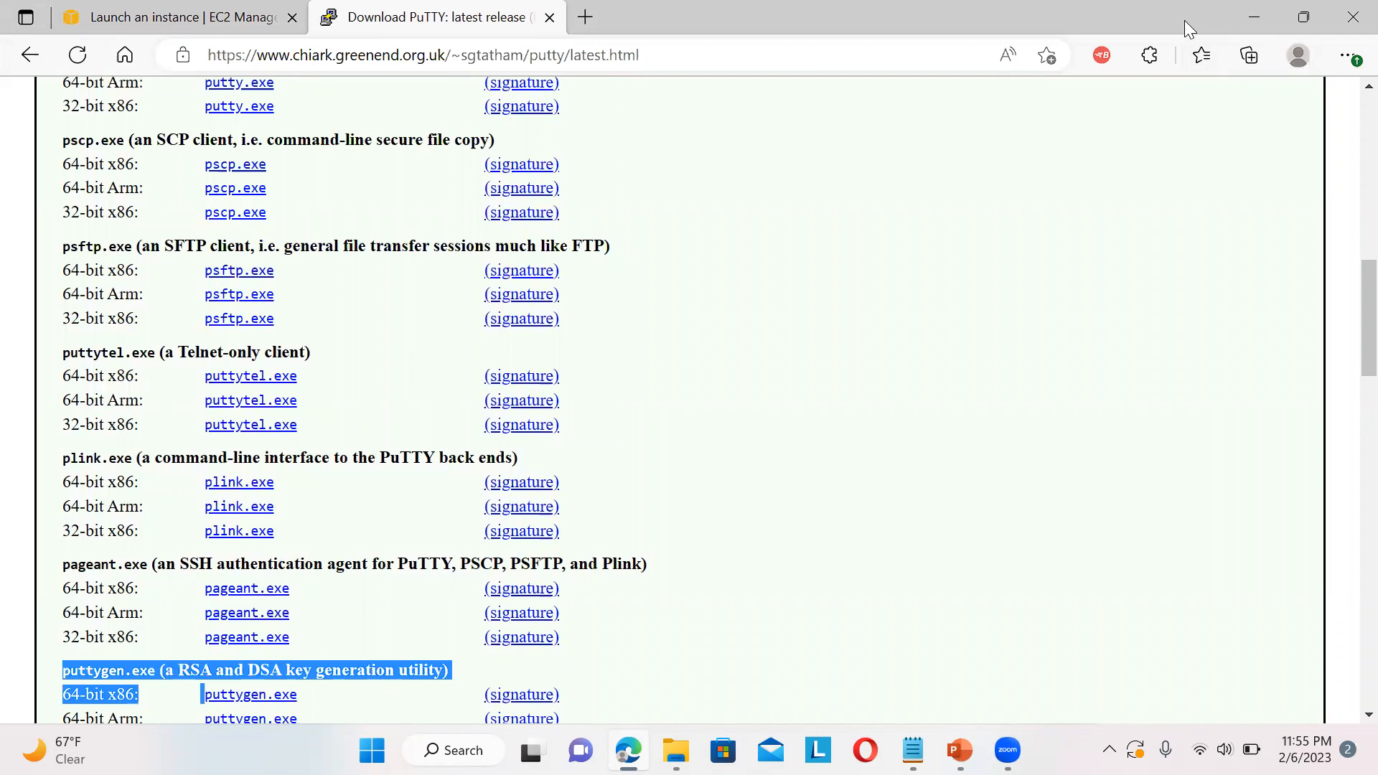
Return to the instance launch form, review the default network and storage settings, and launch the instance
drag(1184, 20, 656, 123)
click(628, 120)
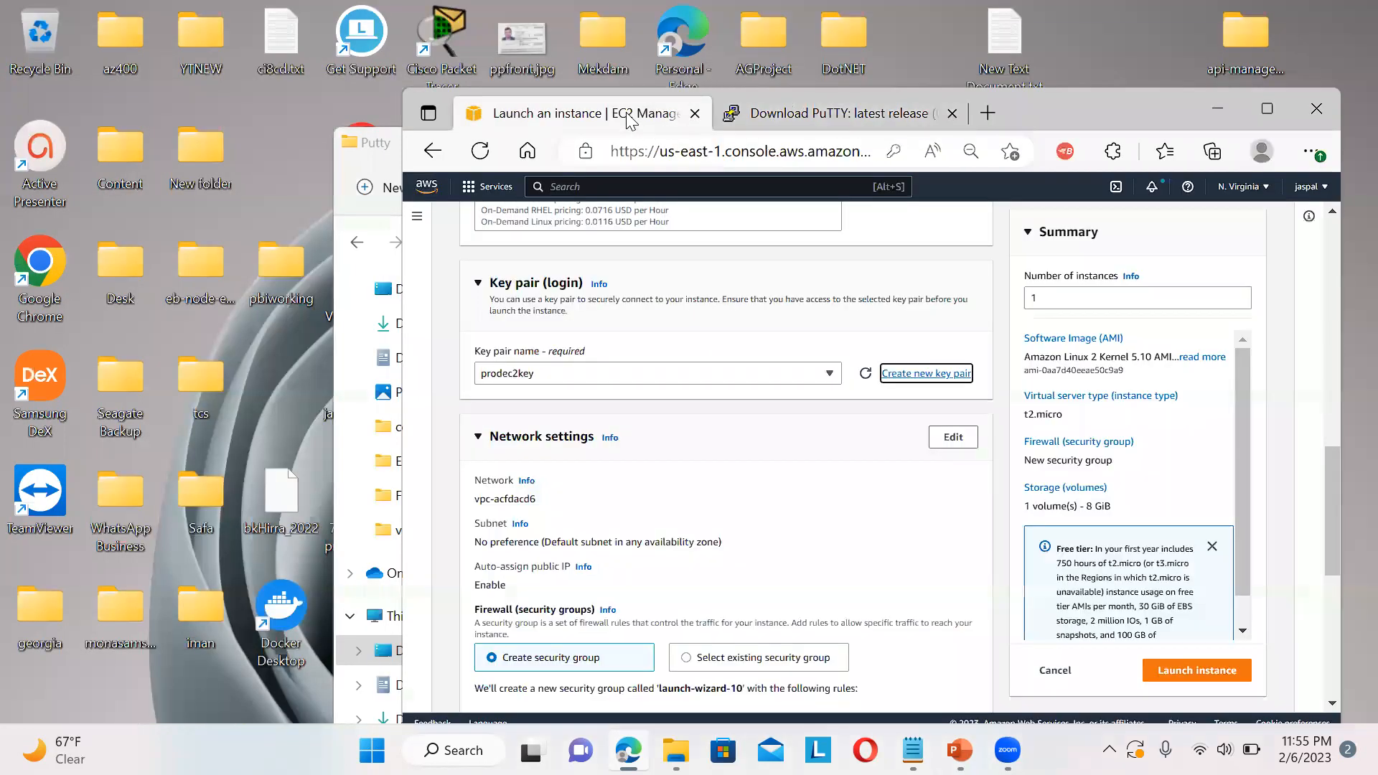
click(1266, 109)
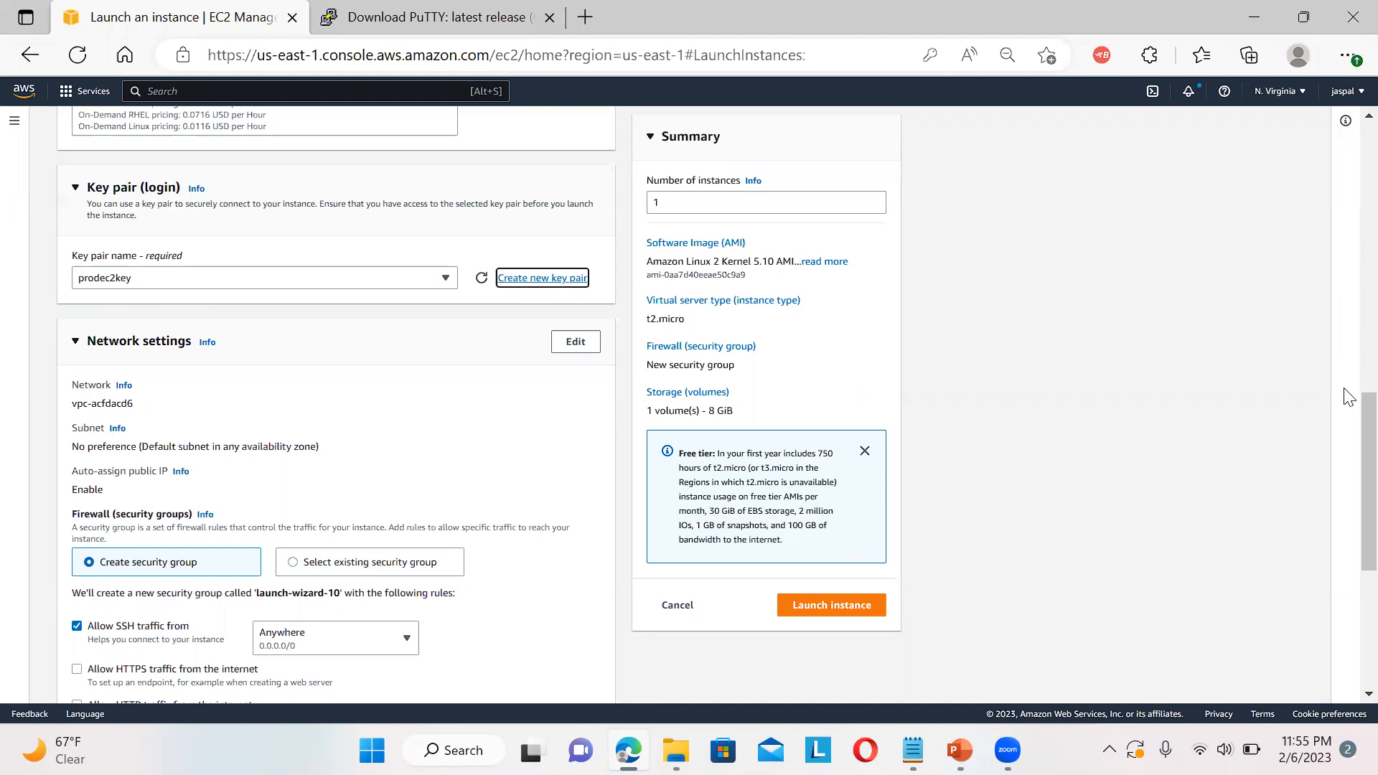
scroll(1345, 409, down, 3)
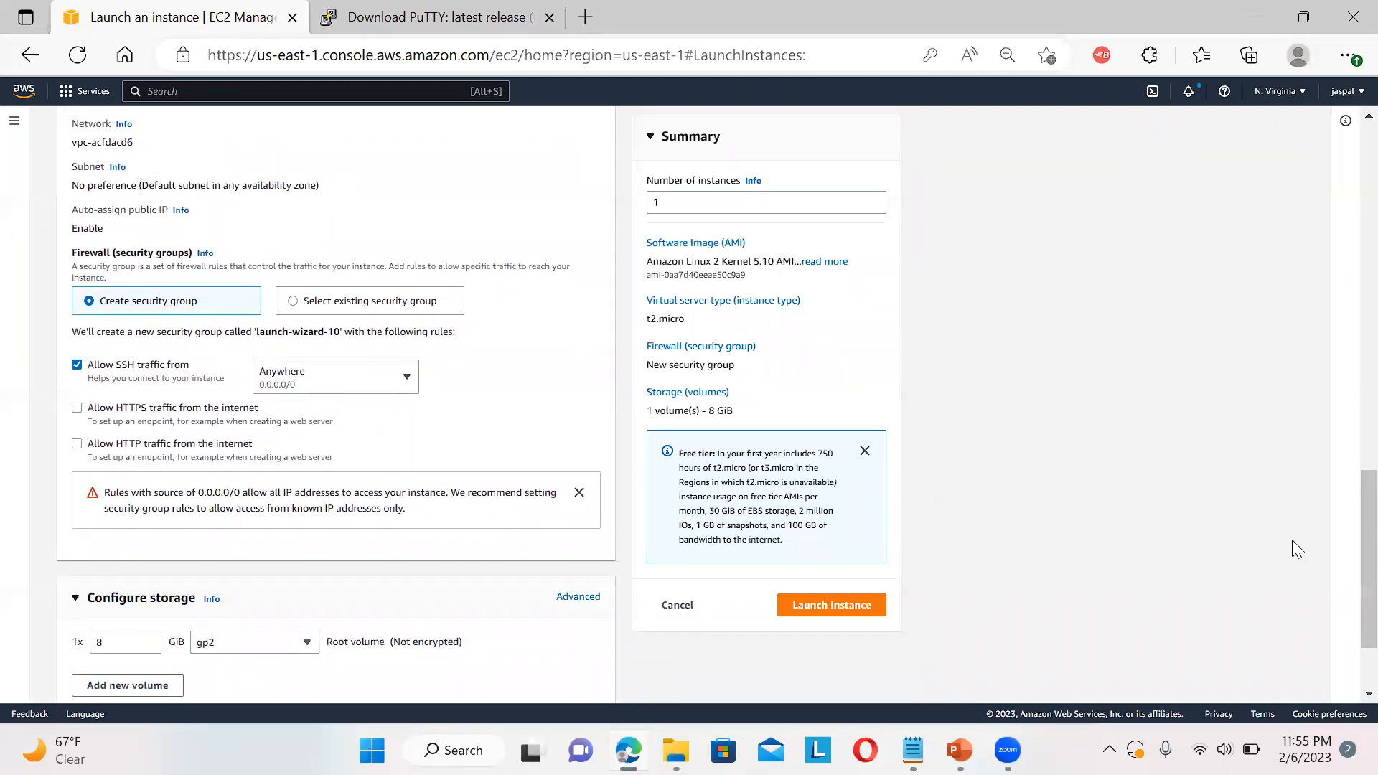
scroll(1349, 560, down, 2)
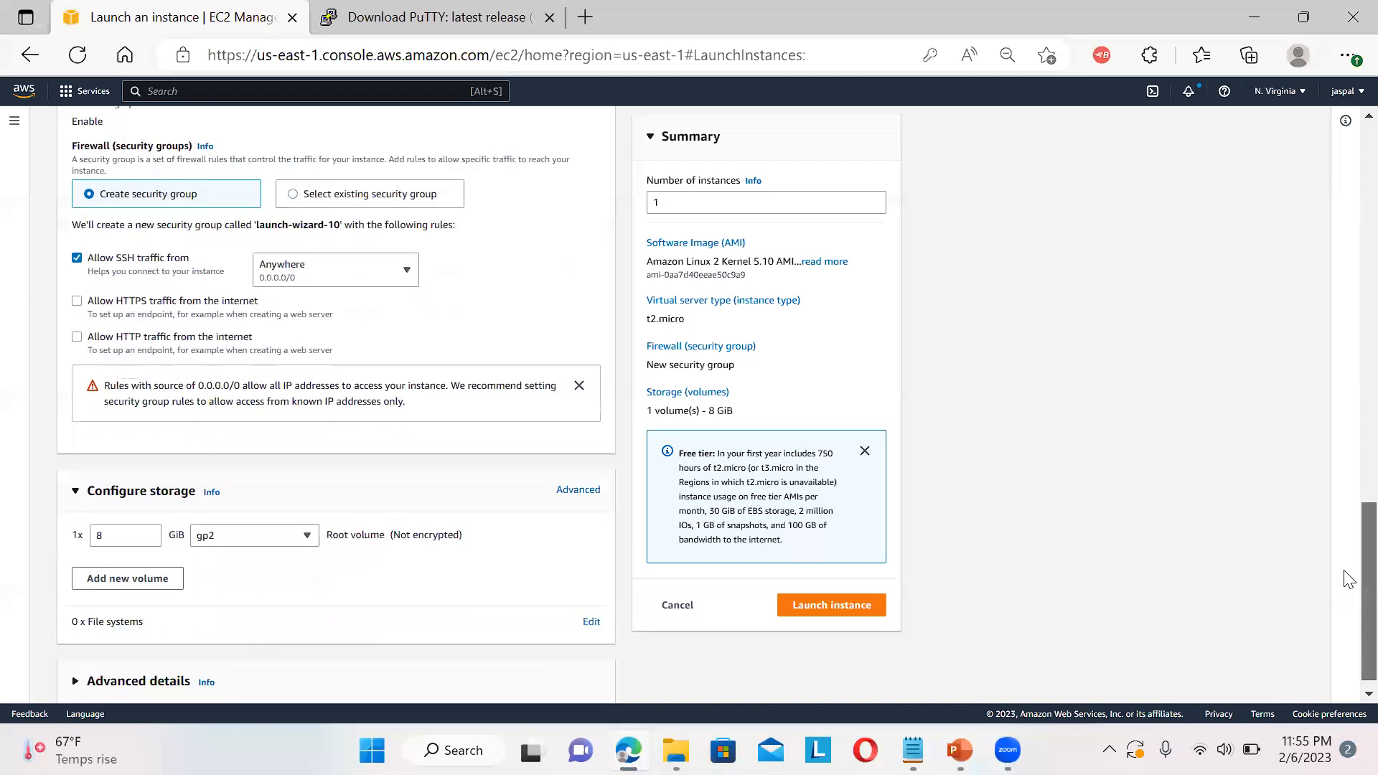
click(817, 612)
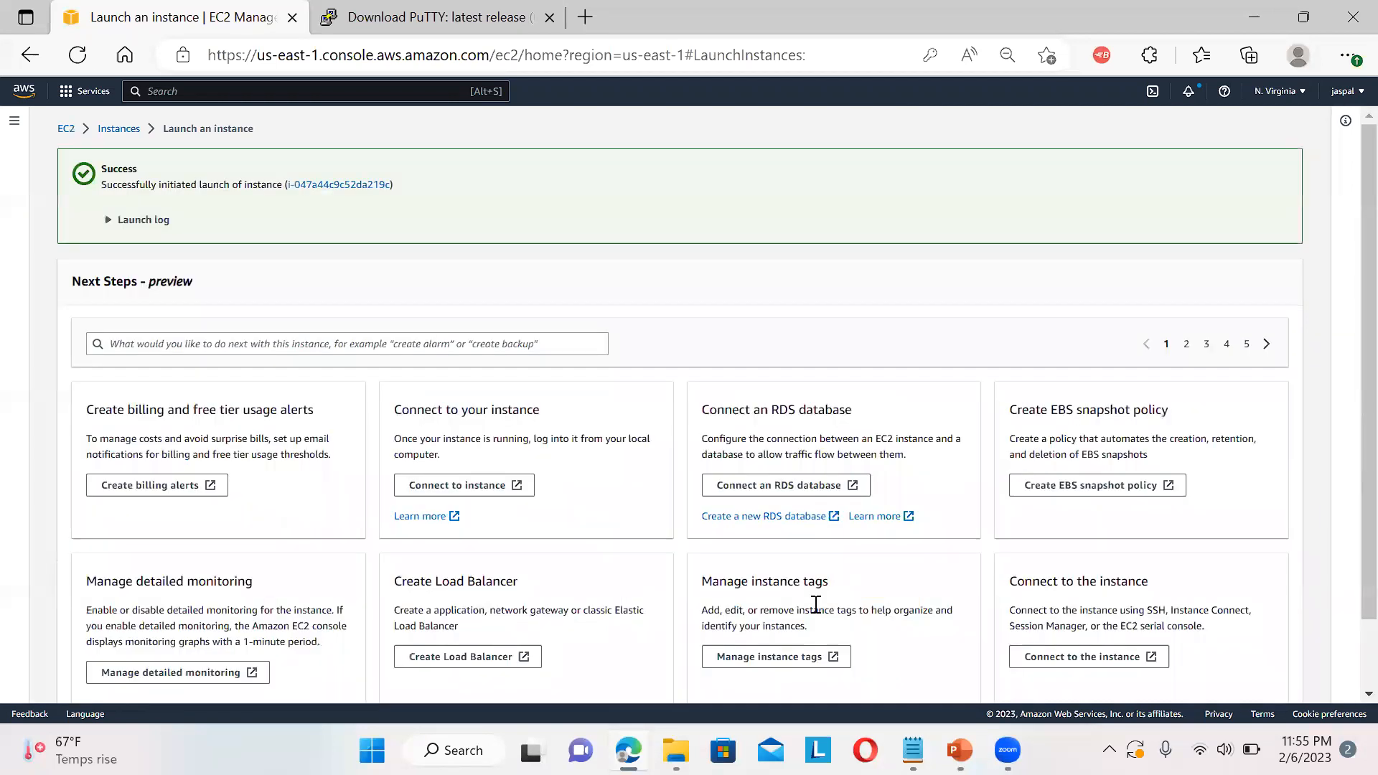
Open the details of the prod-ec2 instance from the instances list
click(118, 130)
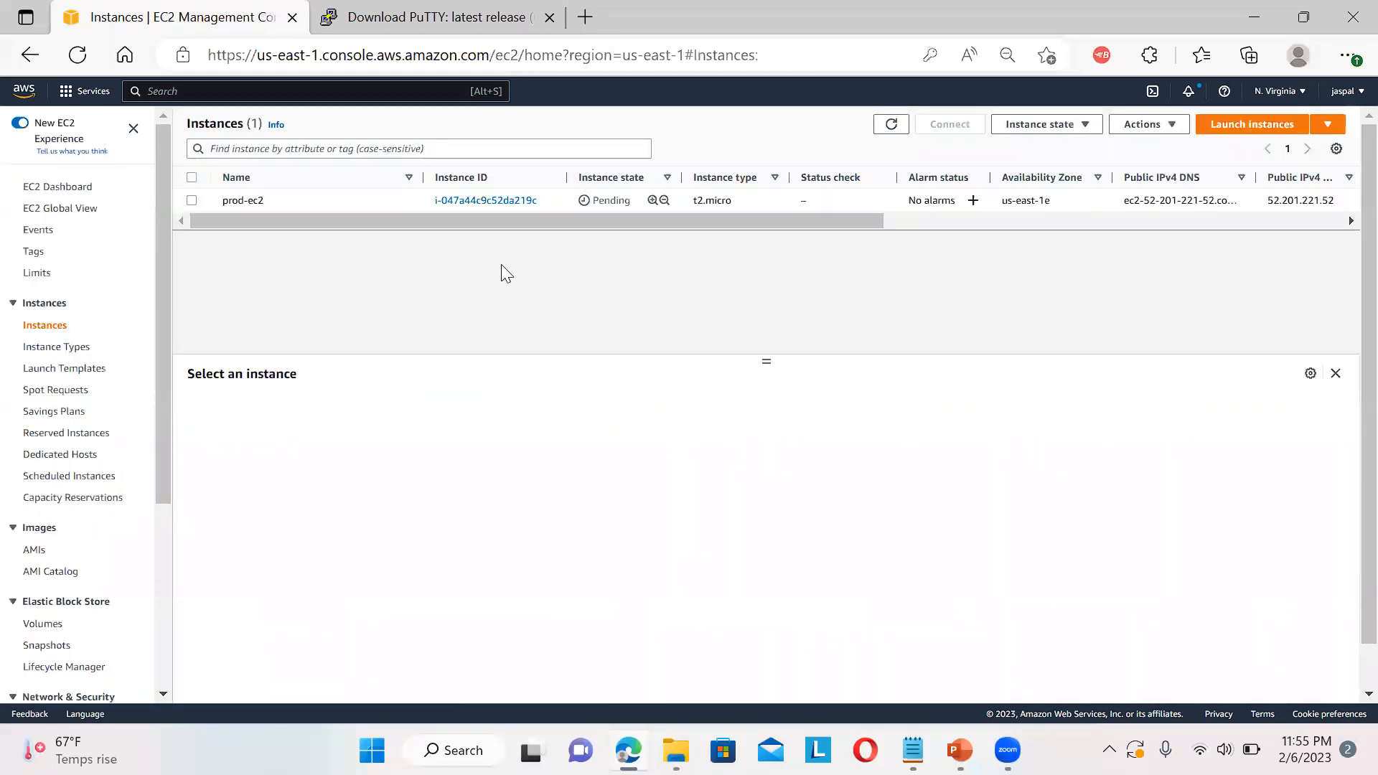
click(480, 200)
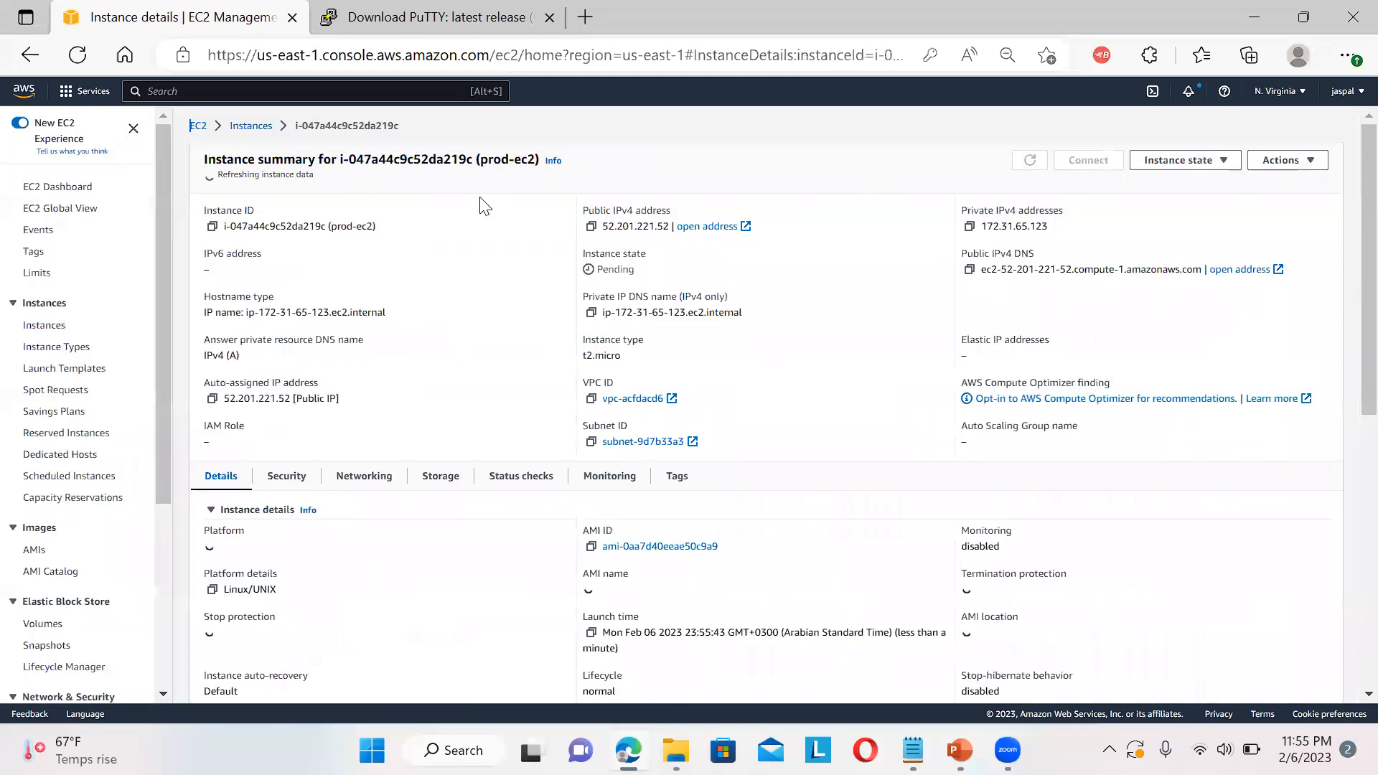
Refresh the prod-ec2 details, return to the instances list, and check the instance's state there
click(77, 56)
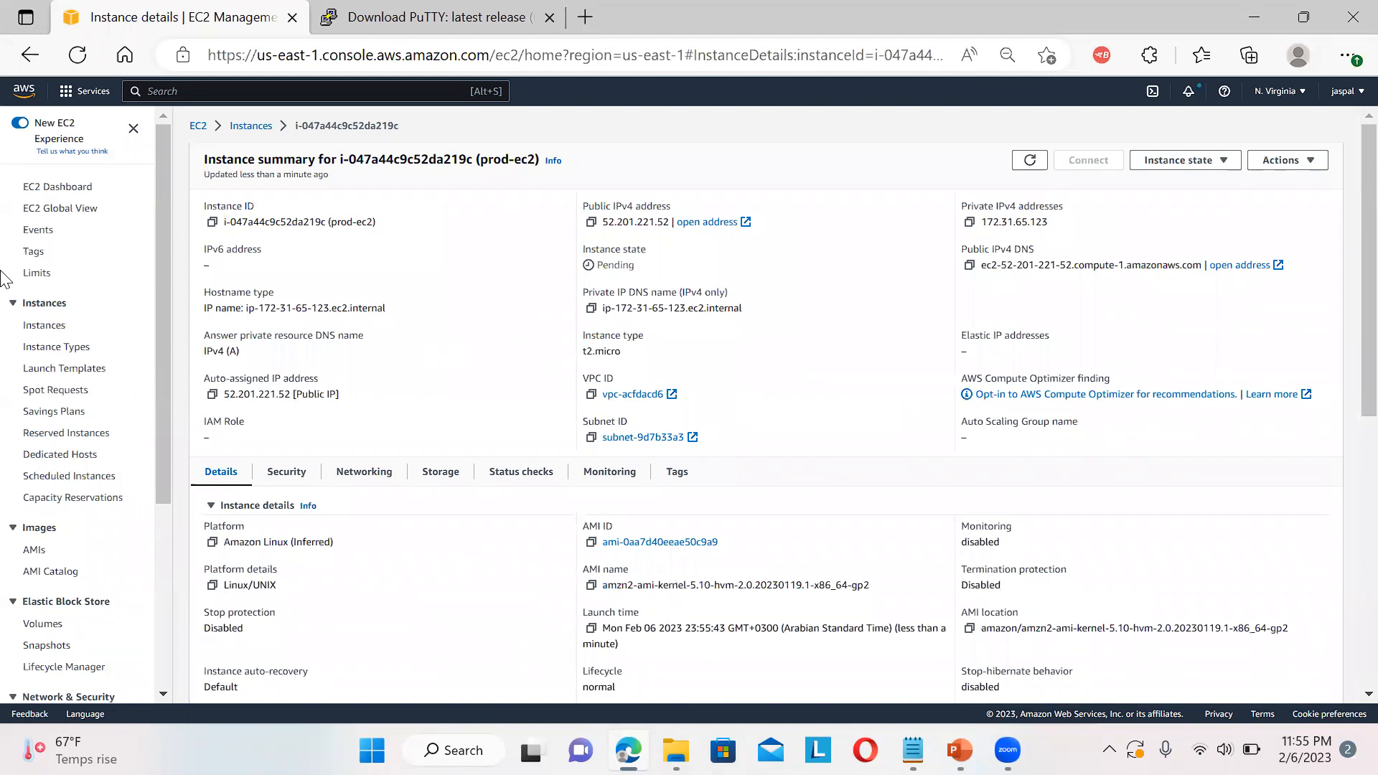
click(77, 56)
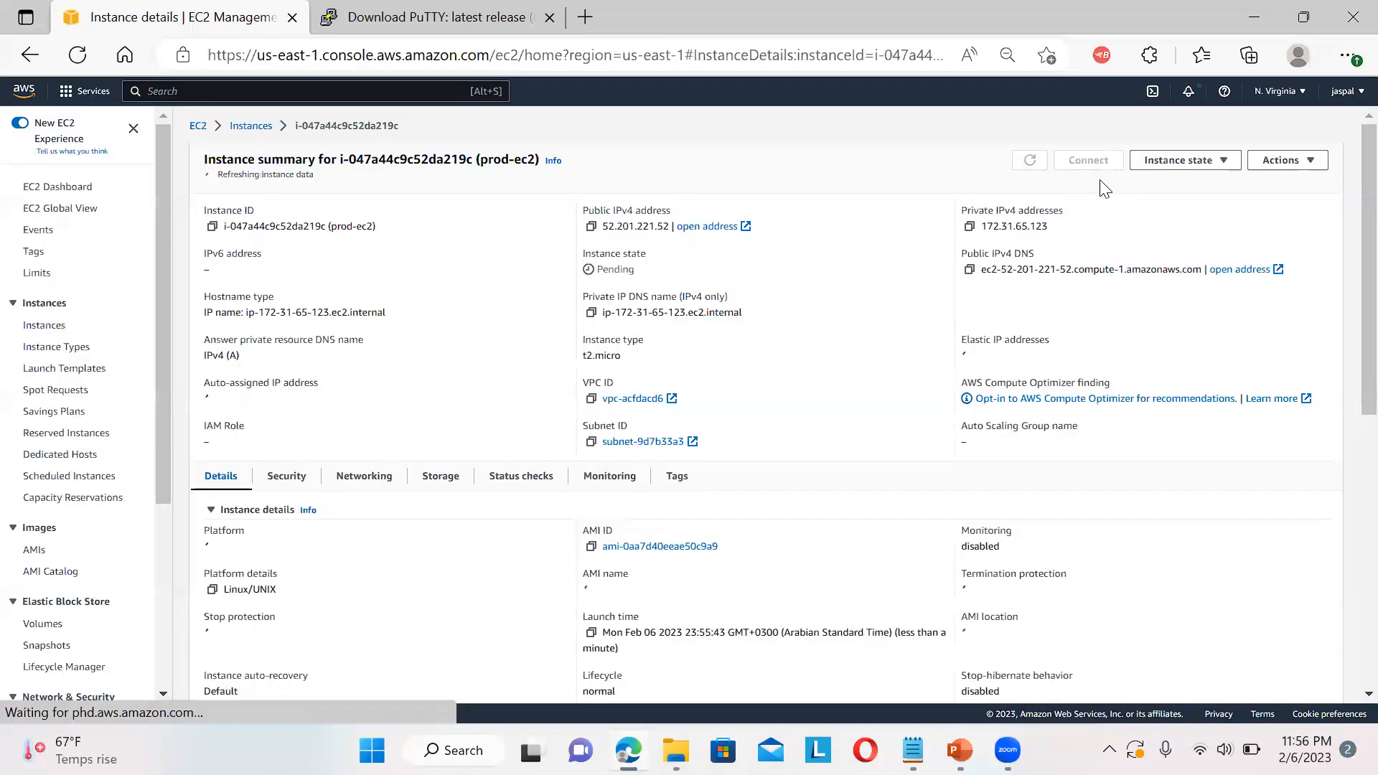
click(251, 127)
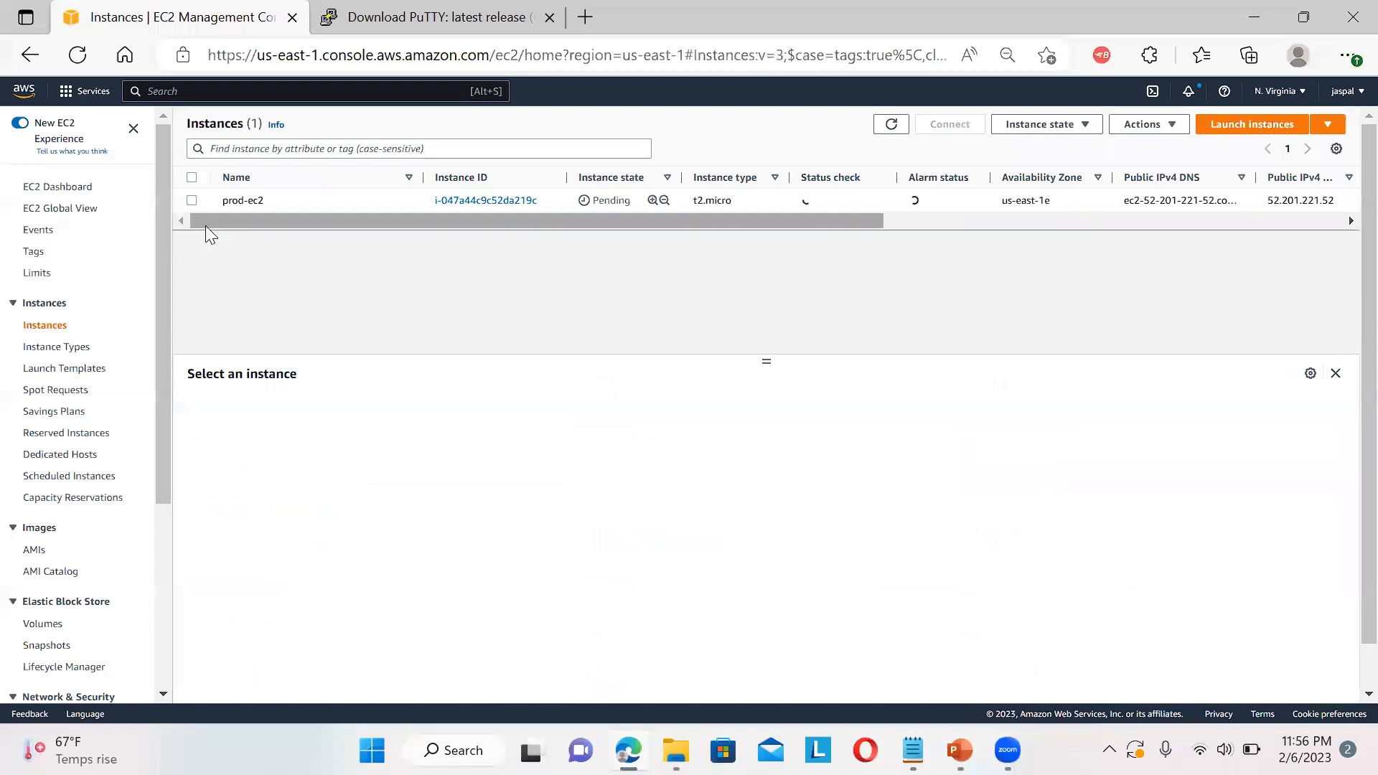
click(193, 203)
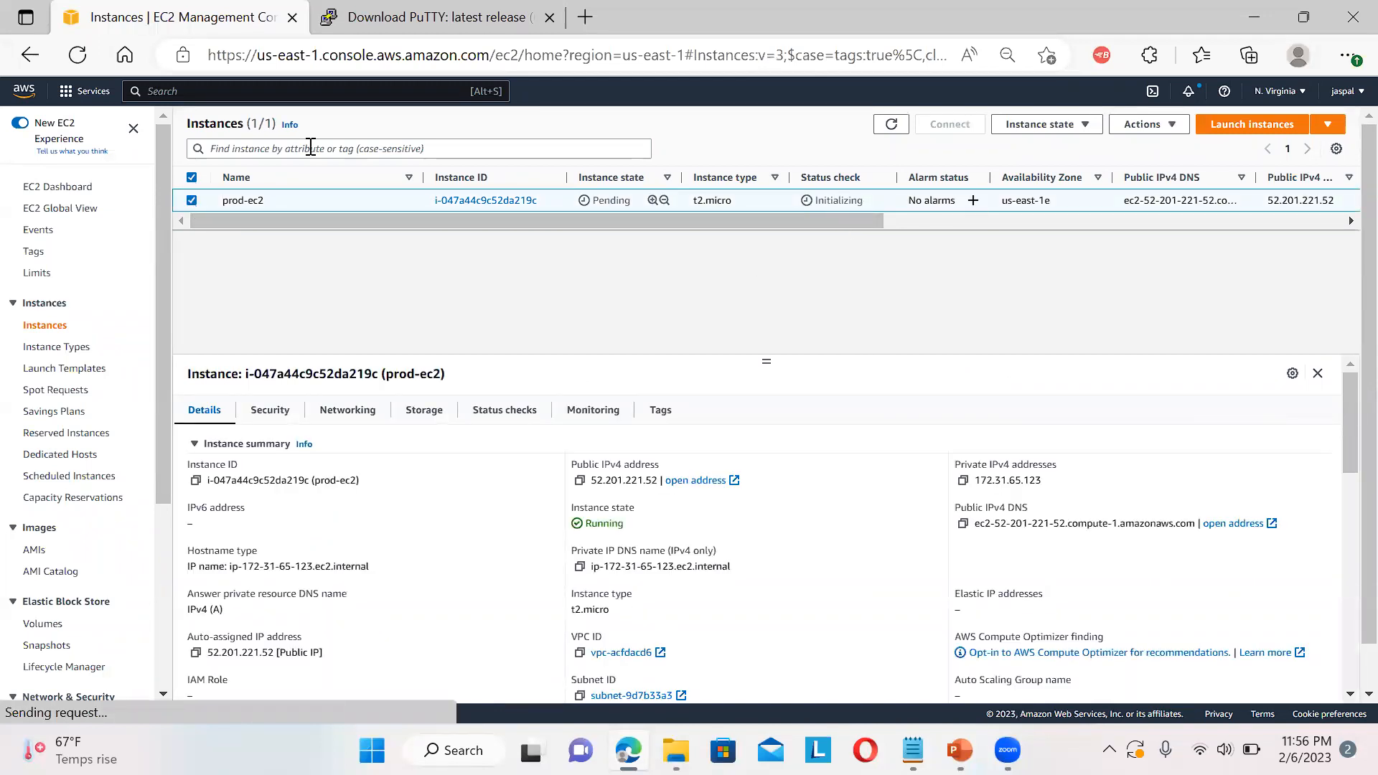
click(78, 55)
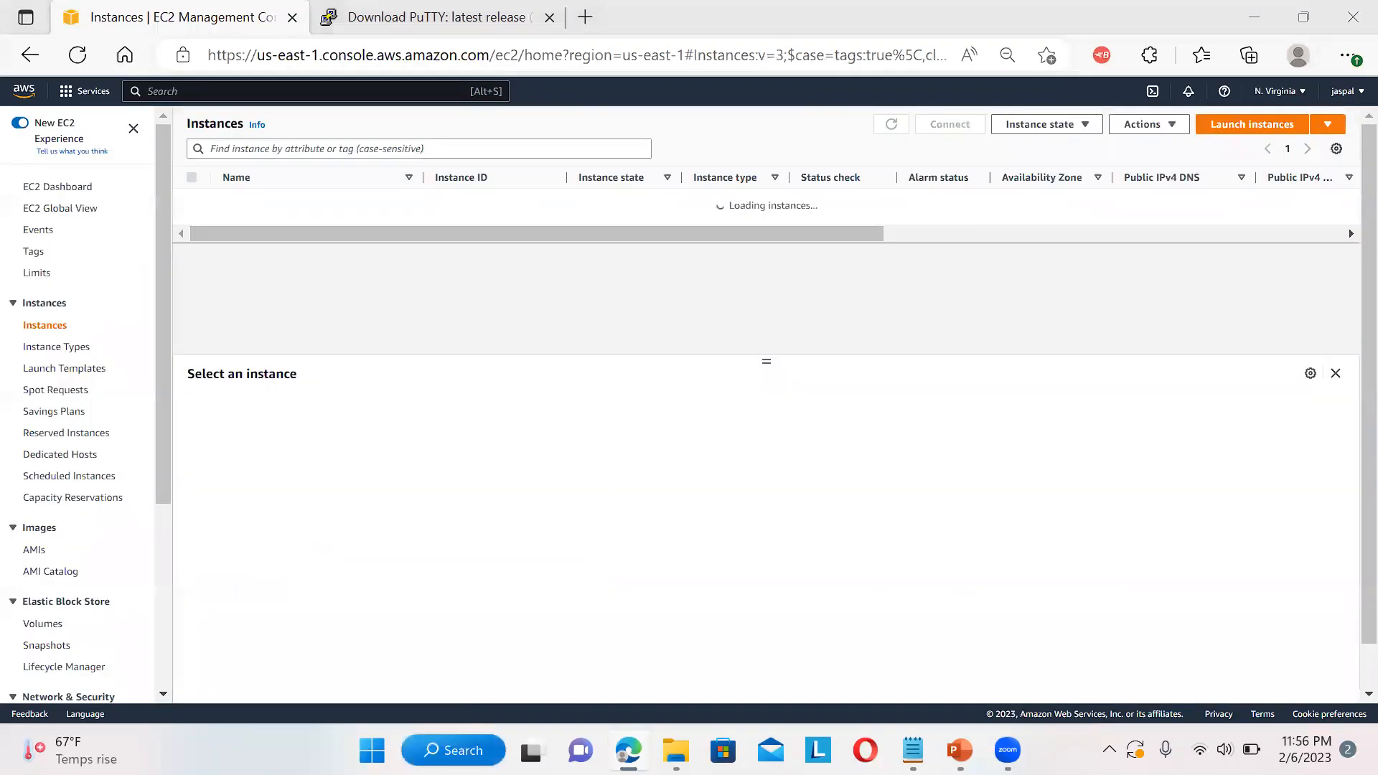
Find PuTTY among the installed applications and launch it
key(super)
text(puTTY)
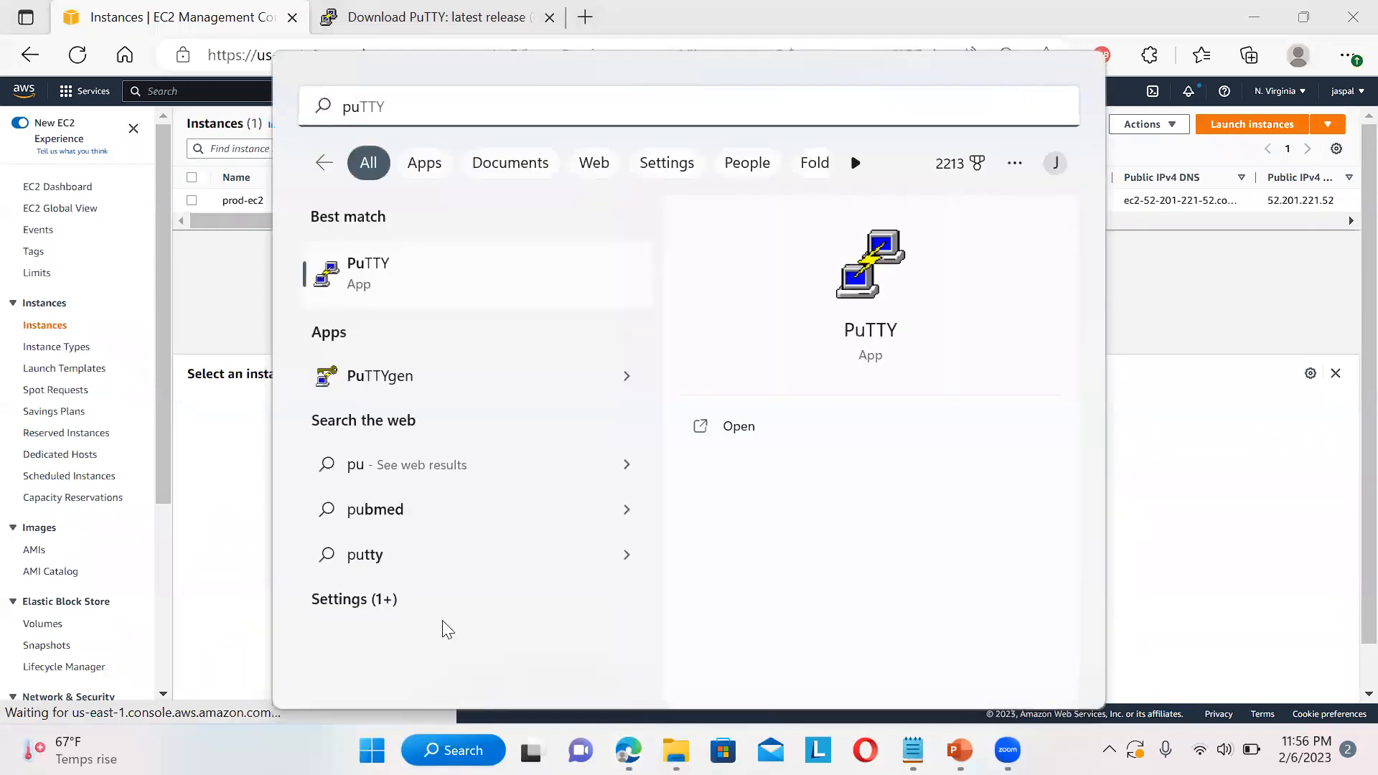
click(449, 271)
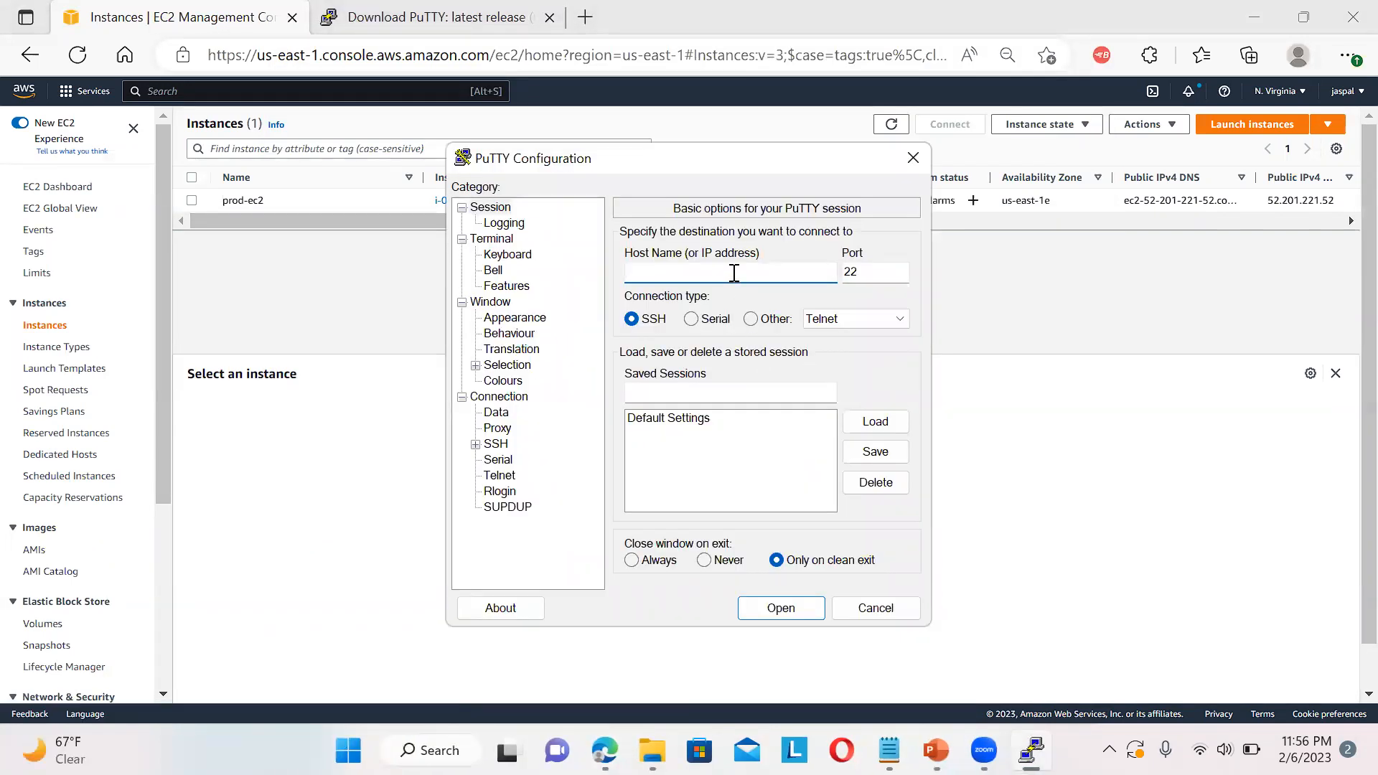
Back in the EC2 console, refresh the instances list, open the SSH connection instructions for prod-ec2, and copy its public DNS
click(287, 283)
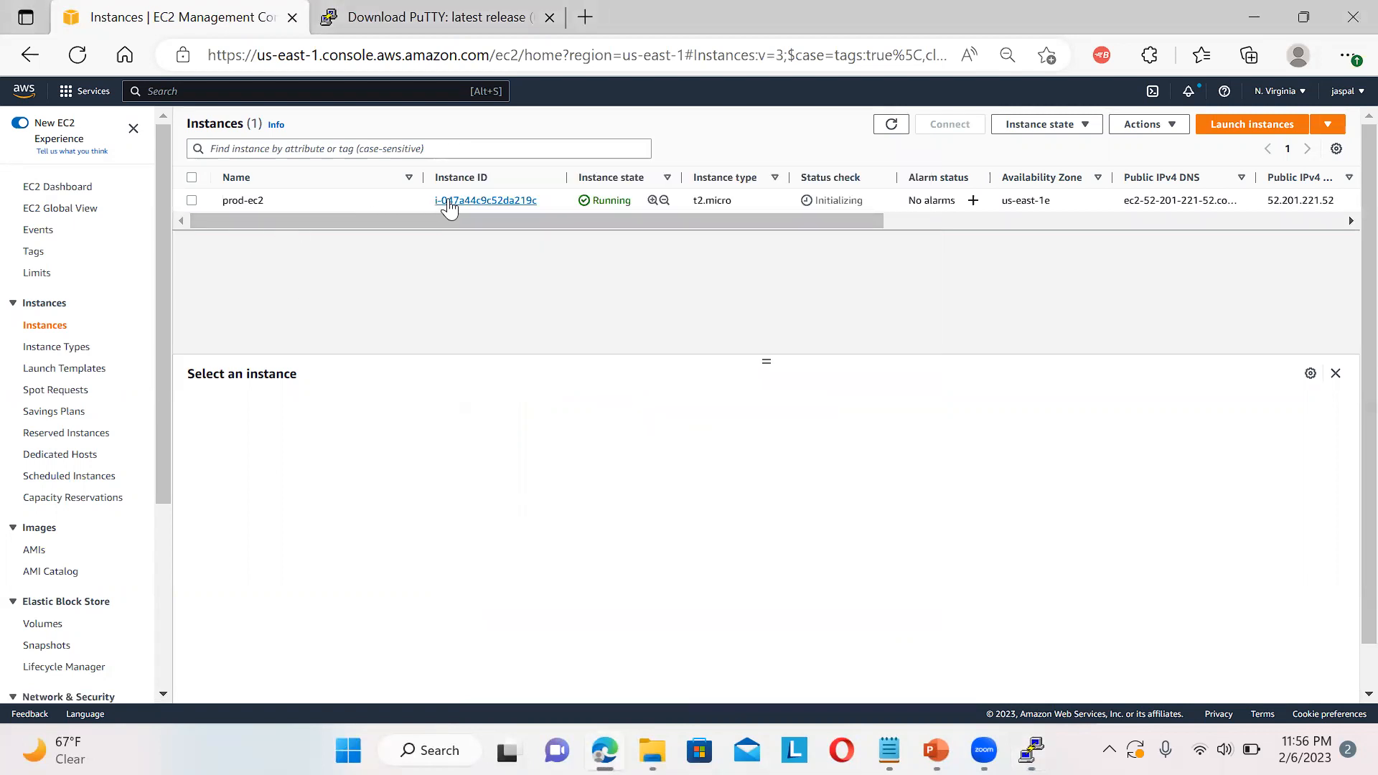
click(77, 58)
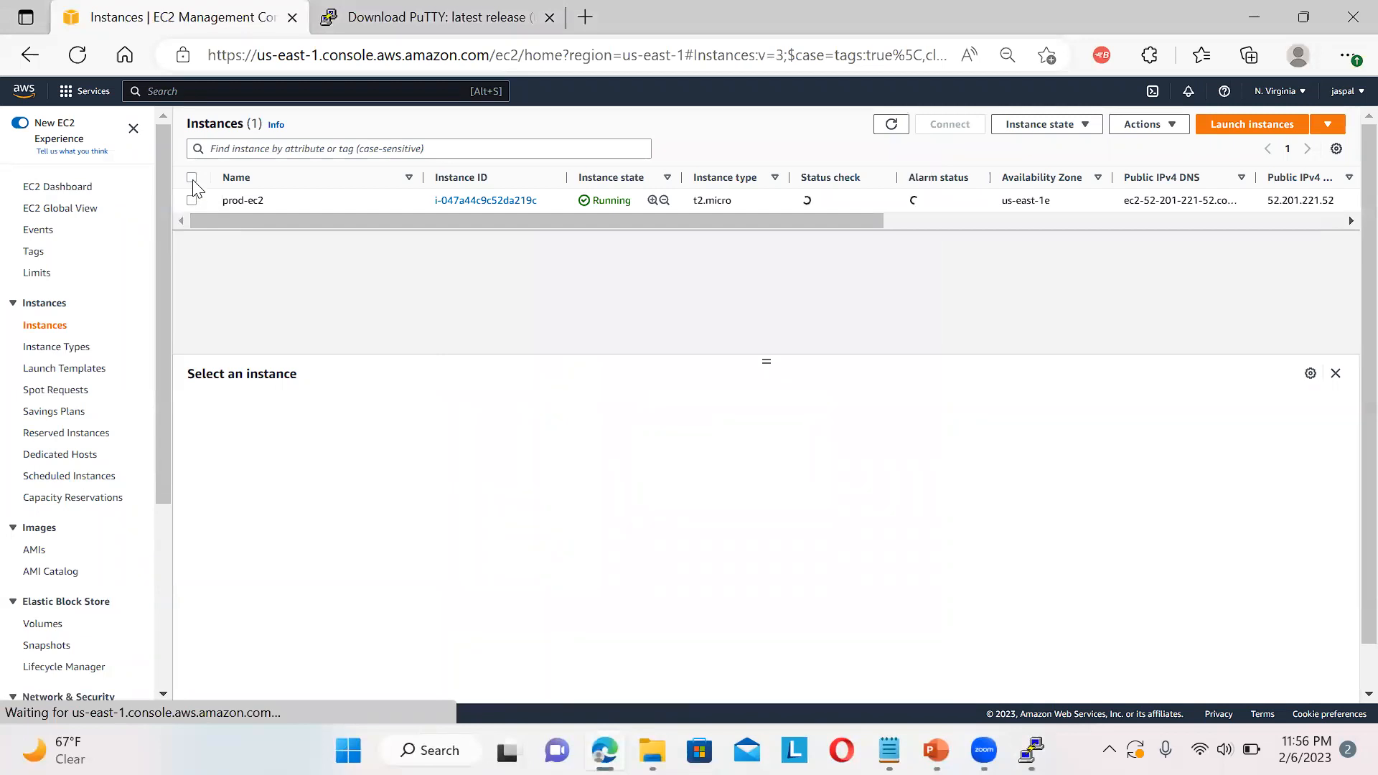
click(191, 179)
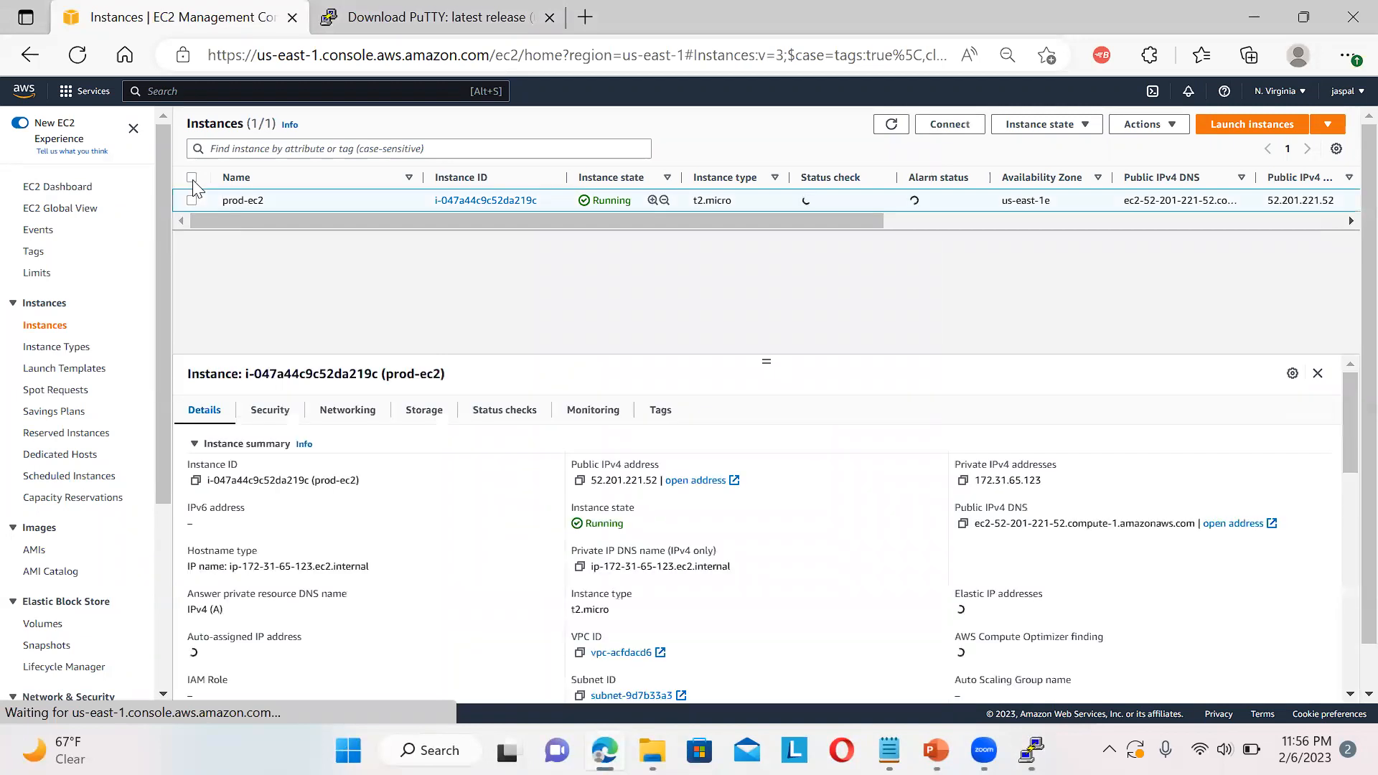
click(950, 124)
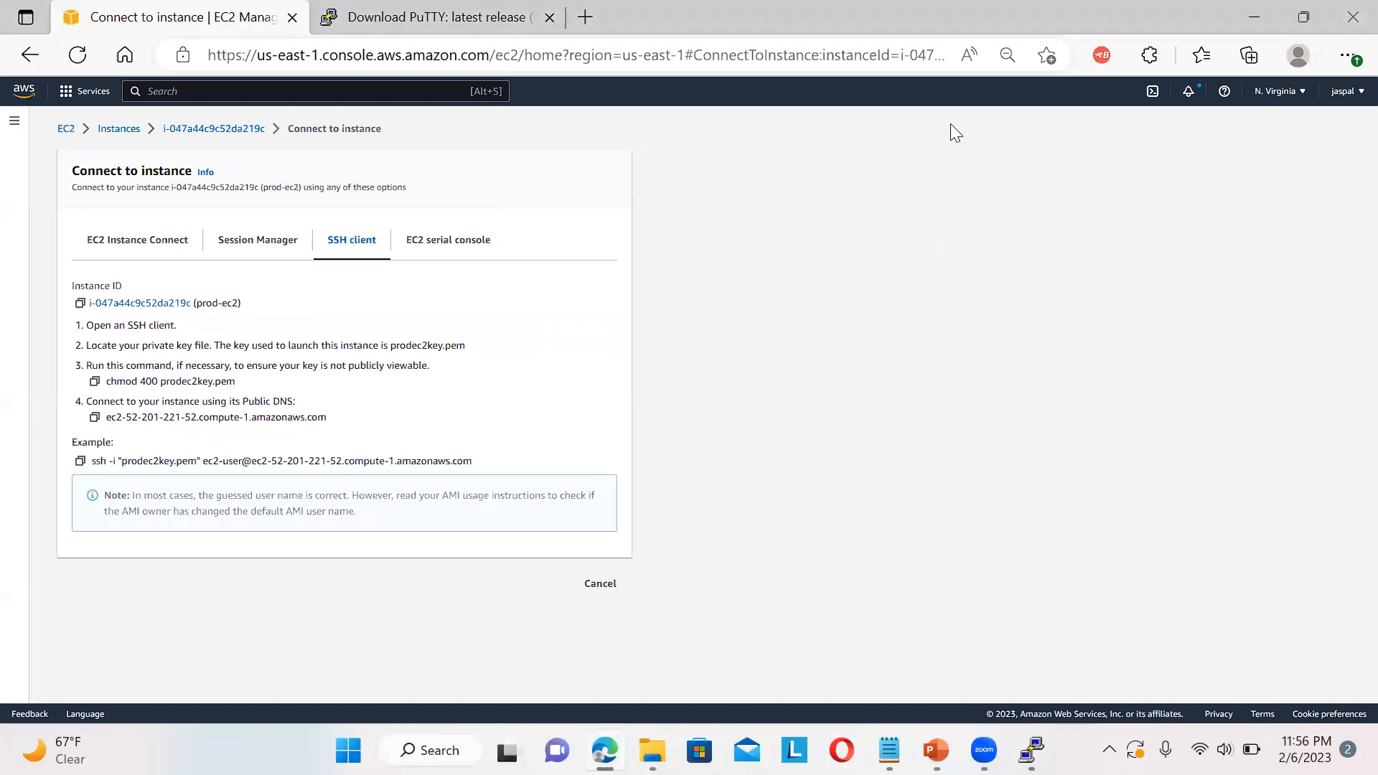
click(95, 418)
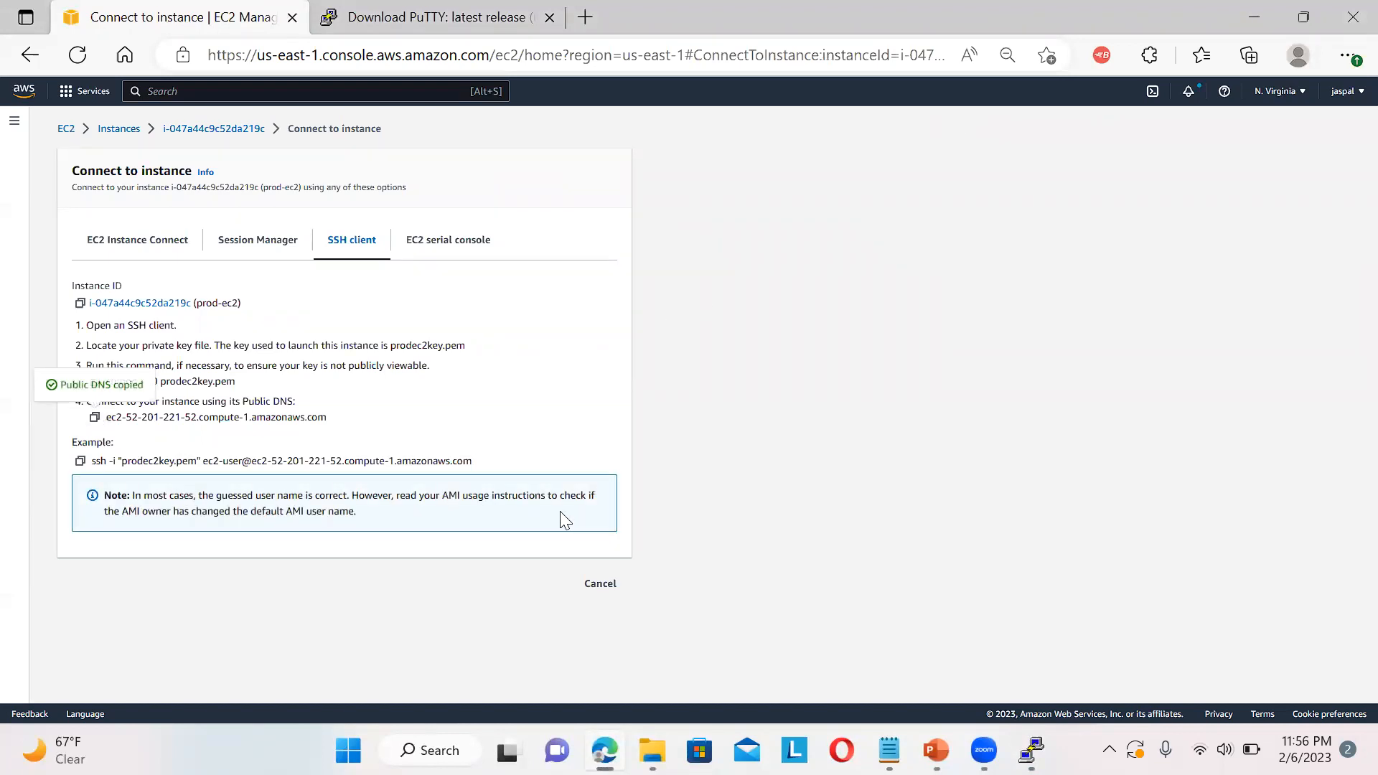
Switch to PuTTY and set the session's host name to ec2-52-201-221-52.compute-1.amazonaws.com
click(1031, 750)
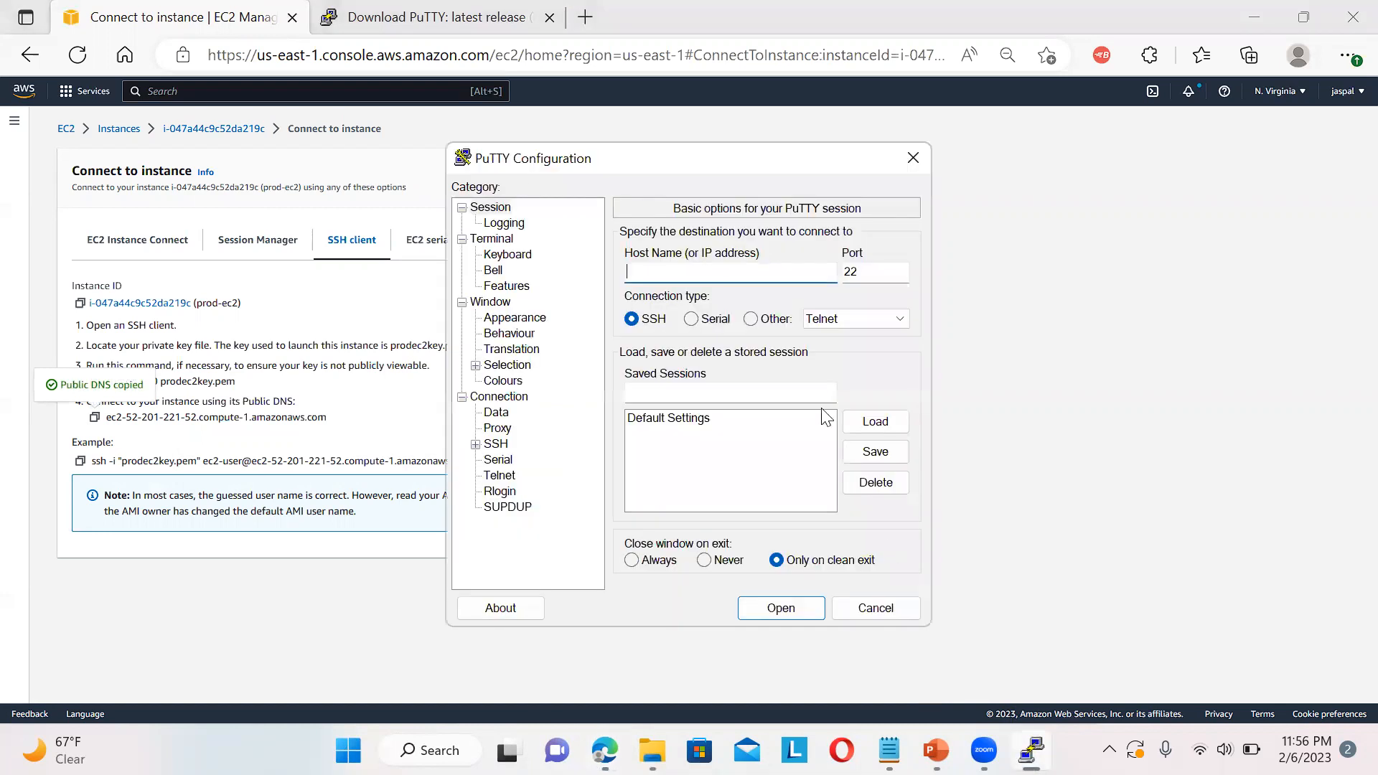
click(752, 271)
key(ctrl+v)
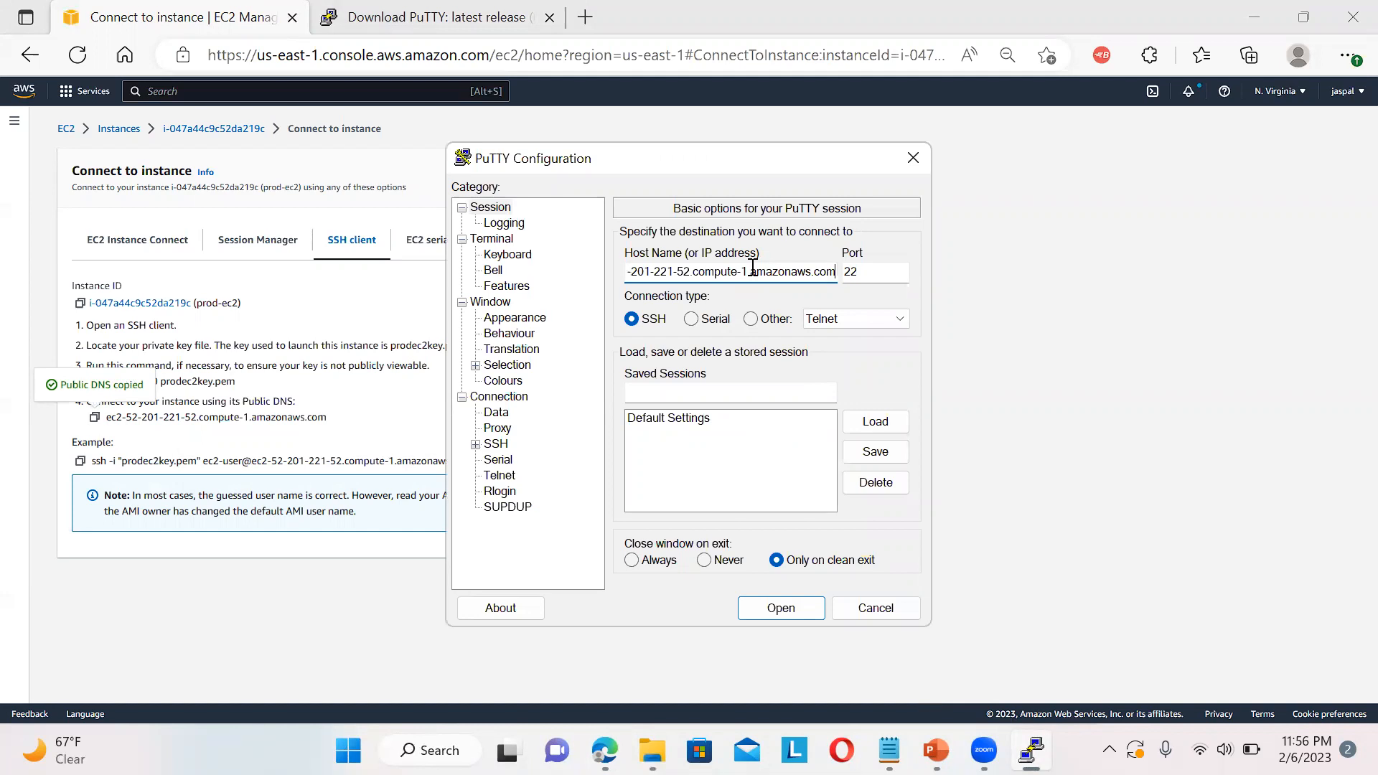
In the SSH authentication credentials, set prodec2key.ppk from the Desktop's Putty folder as the private key file
click(490, 444)
click(475, 444)
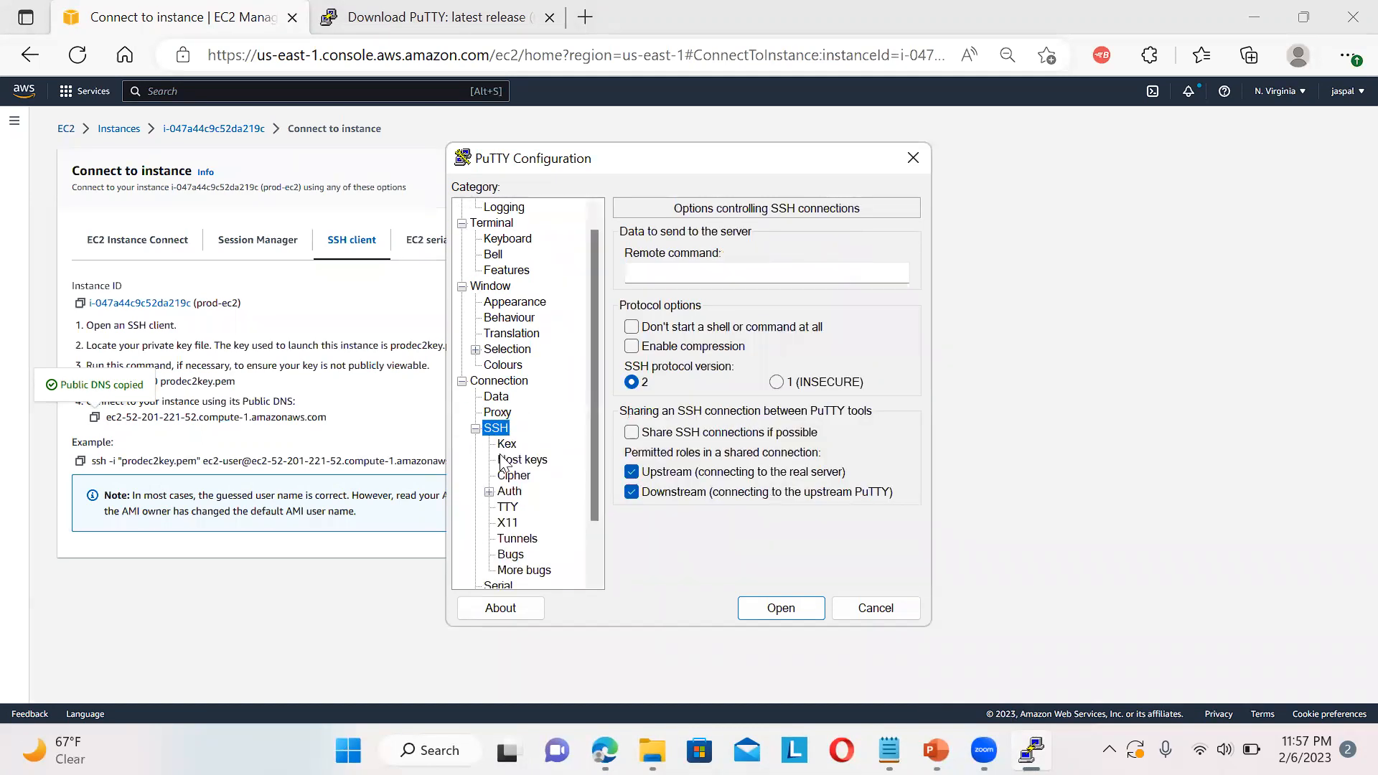
click(489, 491)
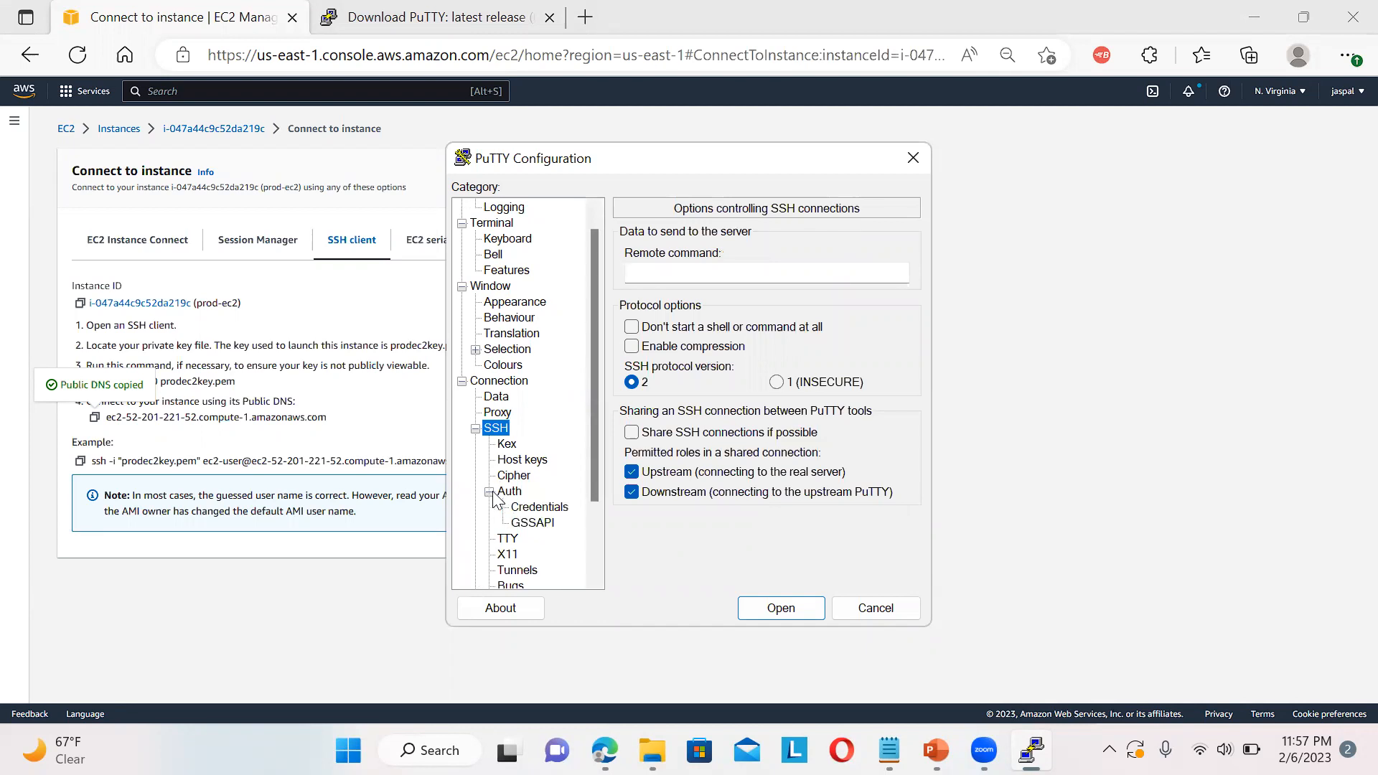
click(524, 508)
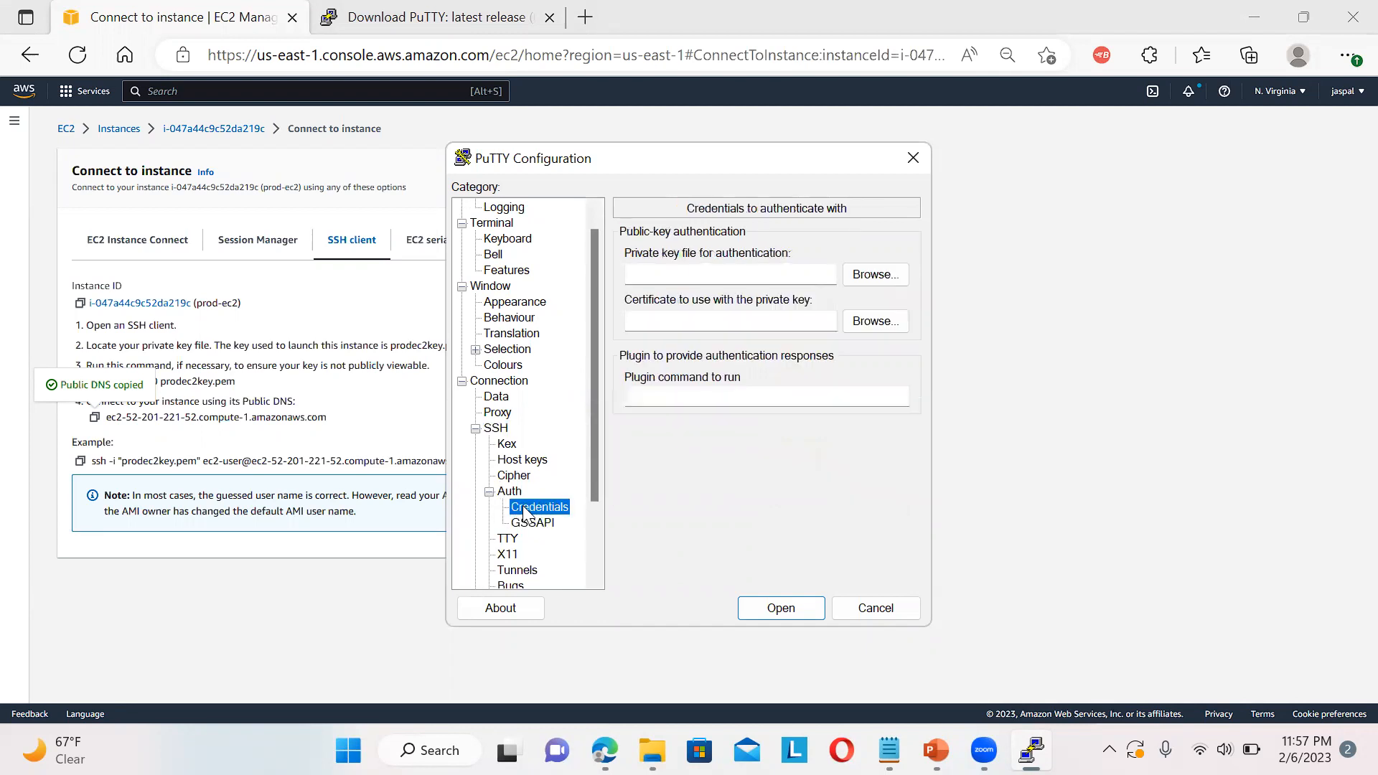
click(861, 273)
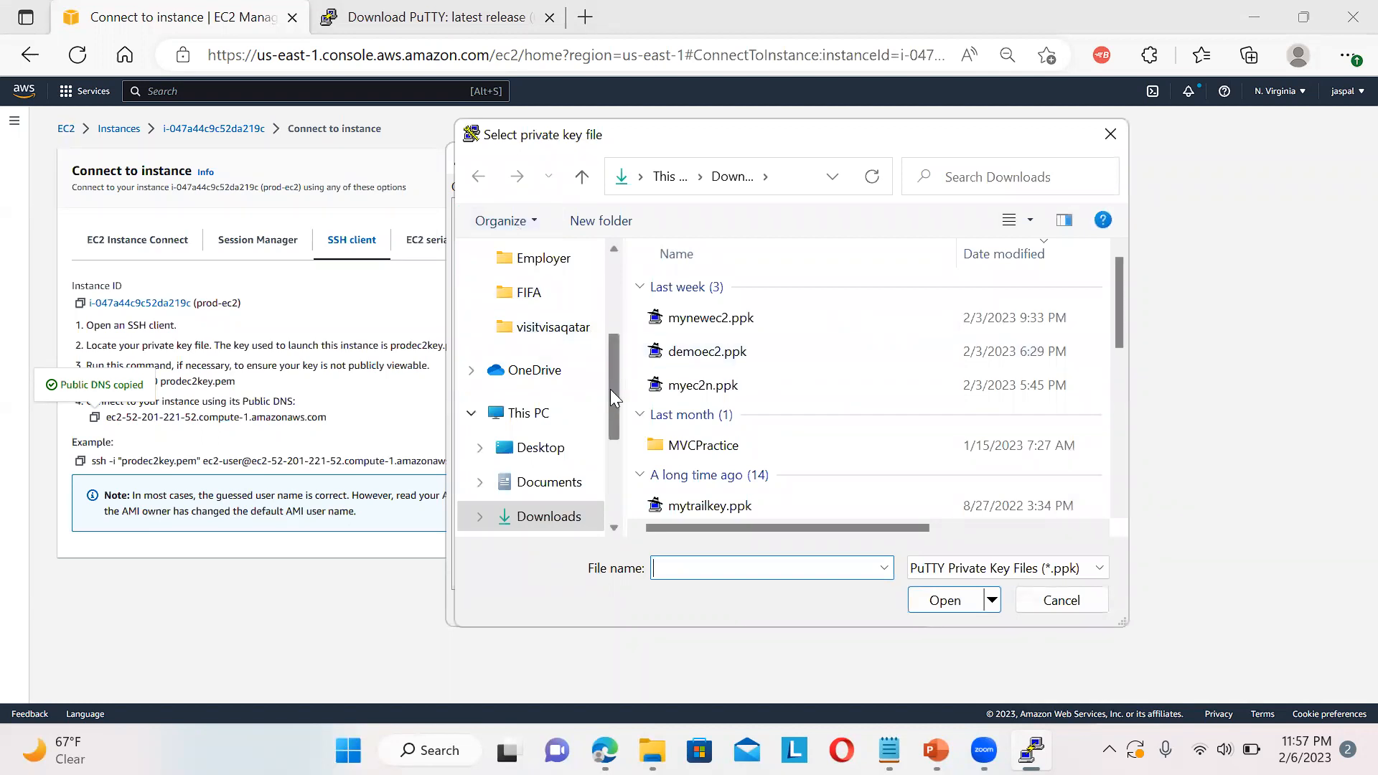
drag(613, 390, 614, 287)
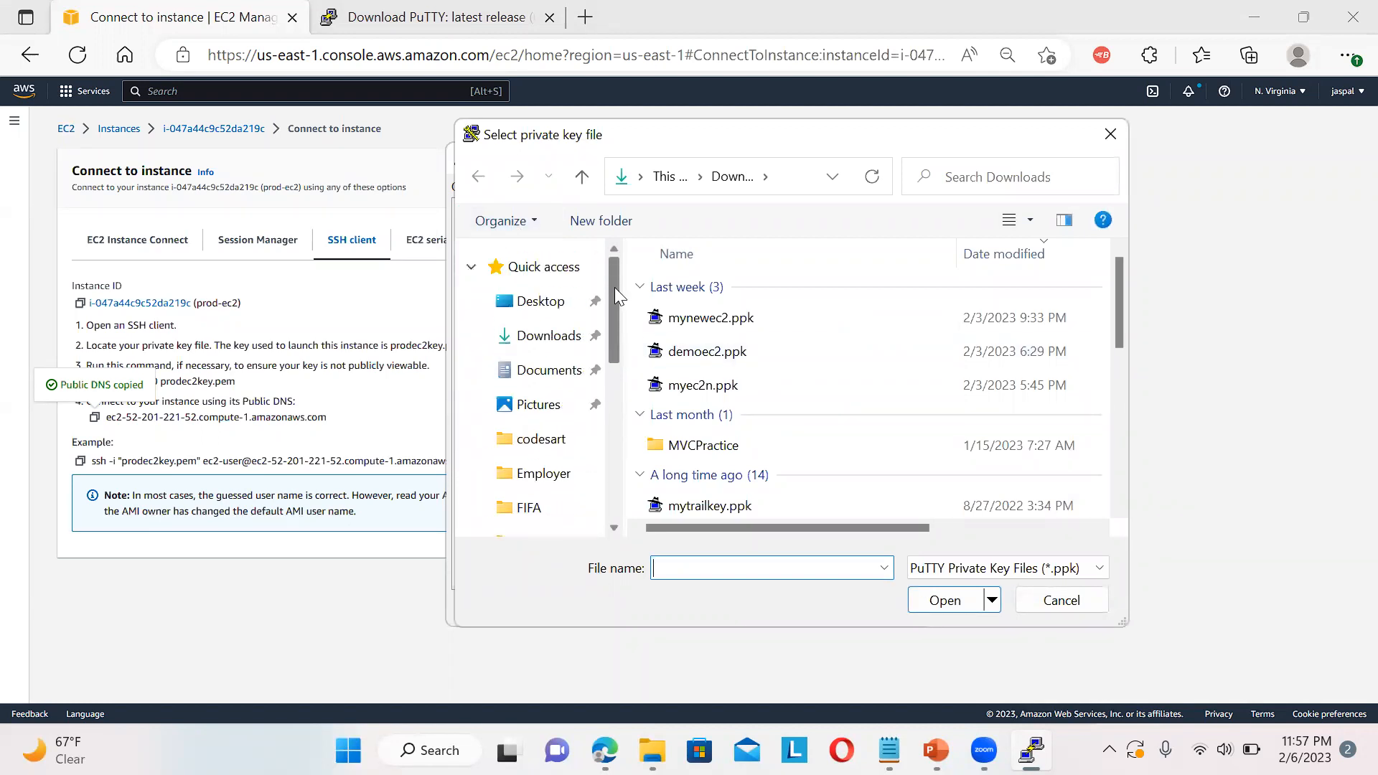
click(534, 302)
scroll(905, 352, down, 5)
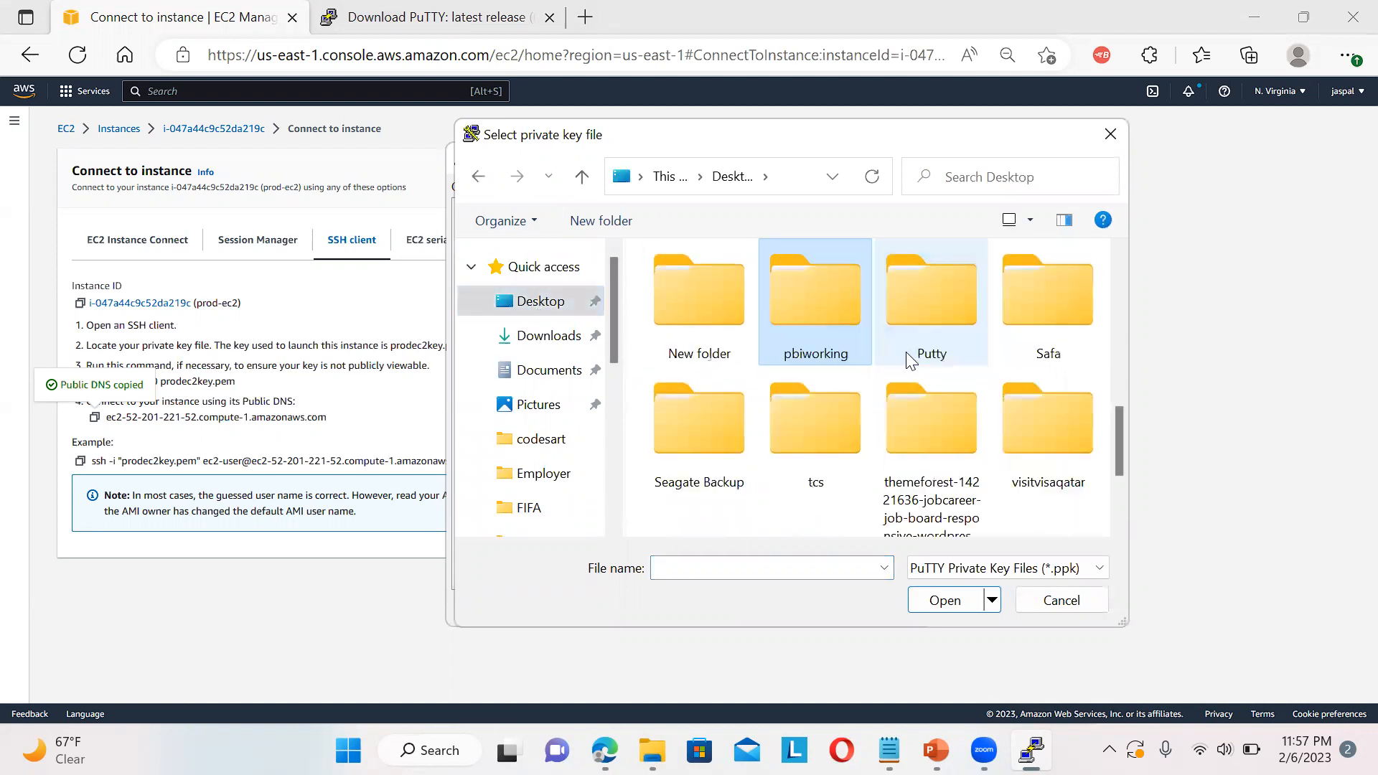
double_click(920, 323)
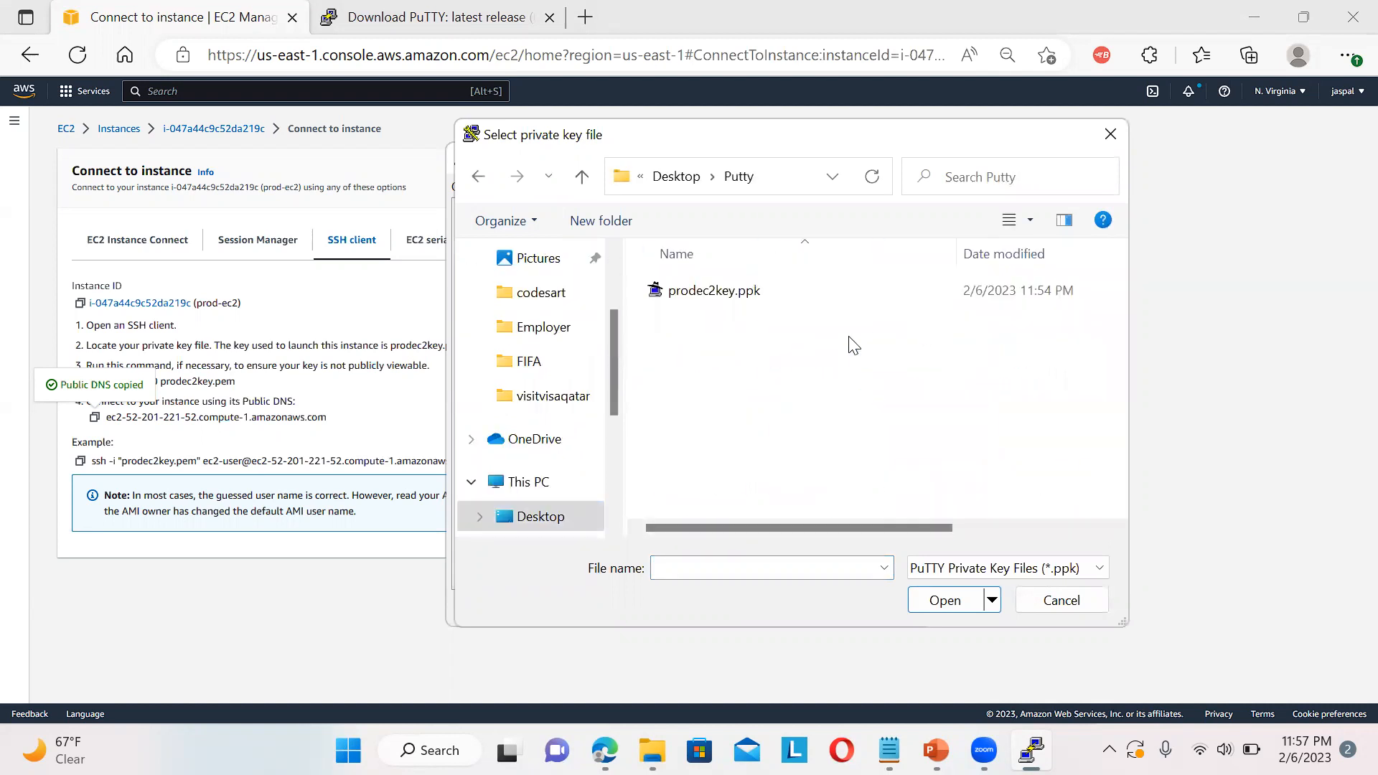
click(726, 294)
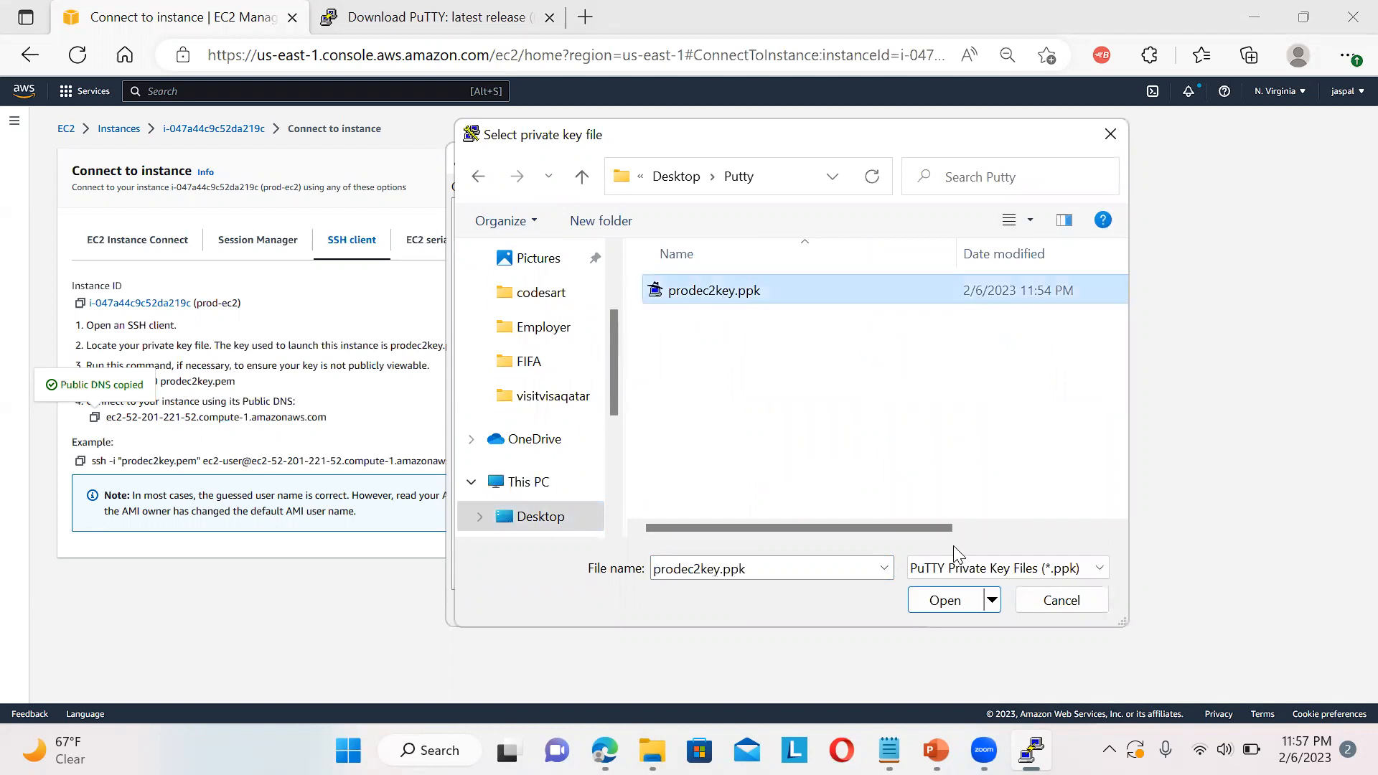
click(945, 602)
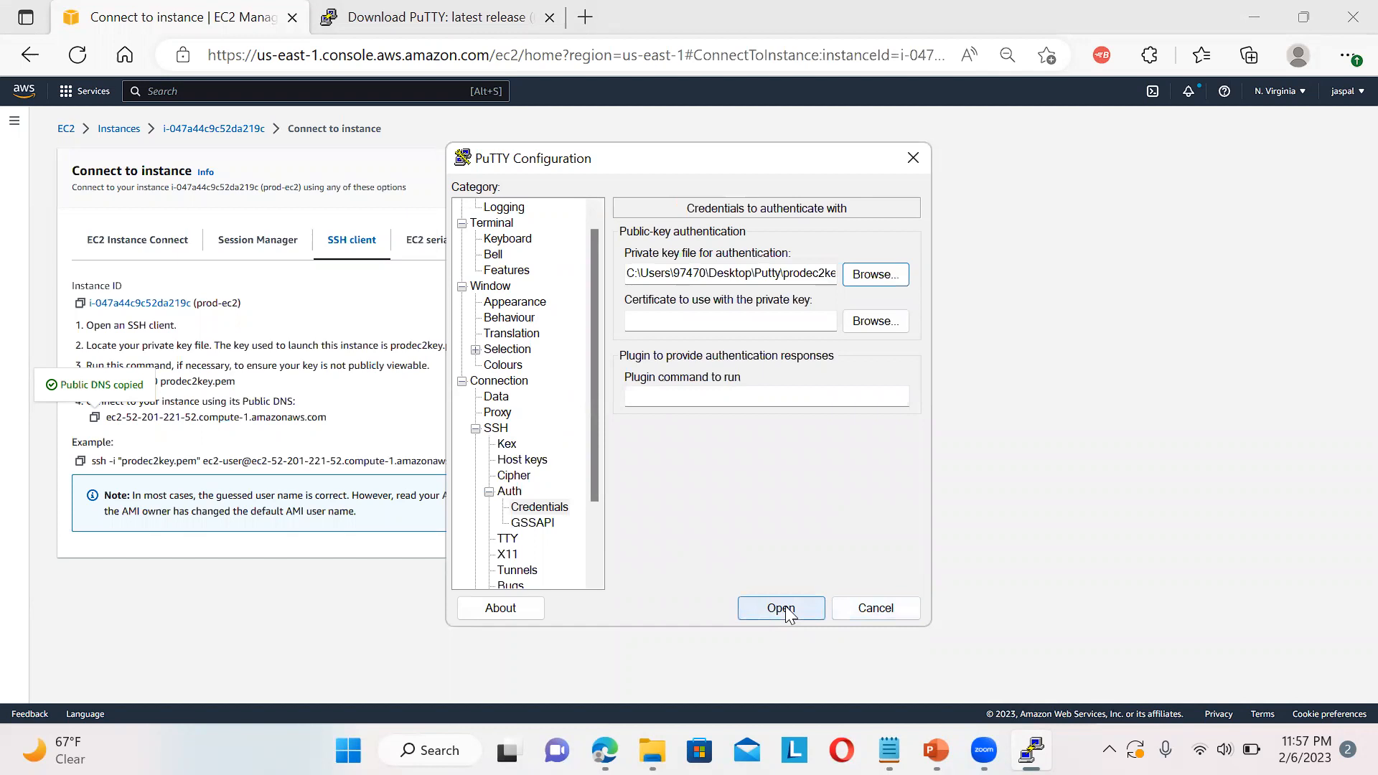
Recheck the connection's data, SSH and credentials settings, then open the SSH session and accept the server's host key
scroll(593, 473, down, 1)
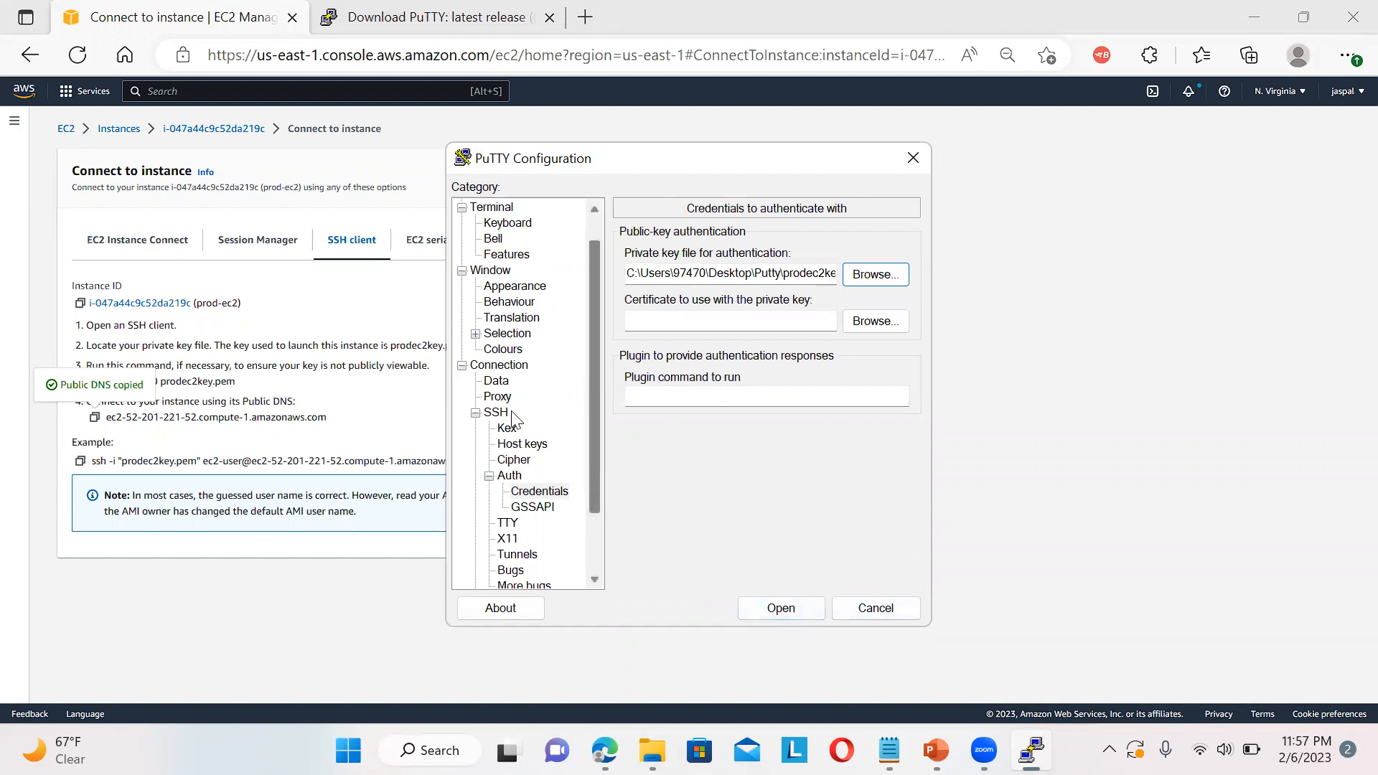
click(489, 386)
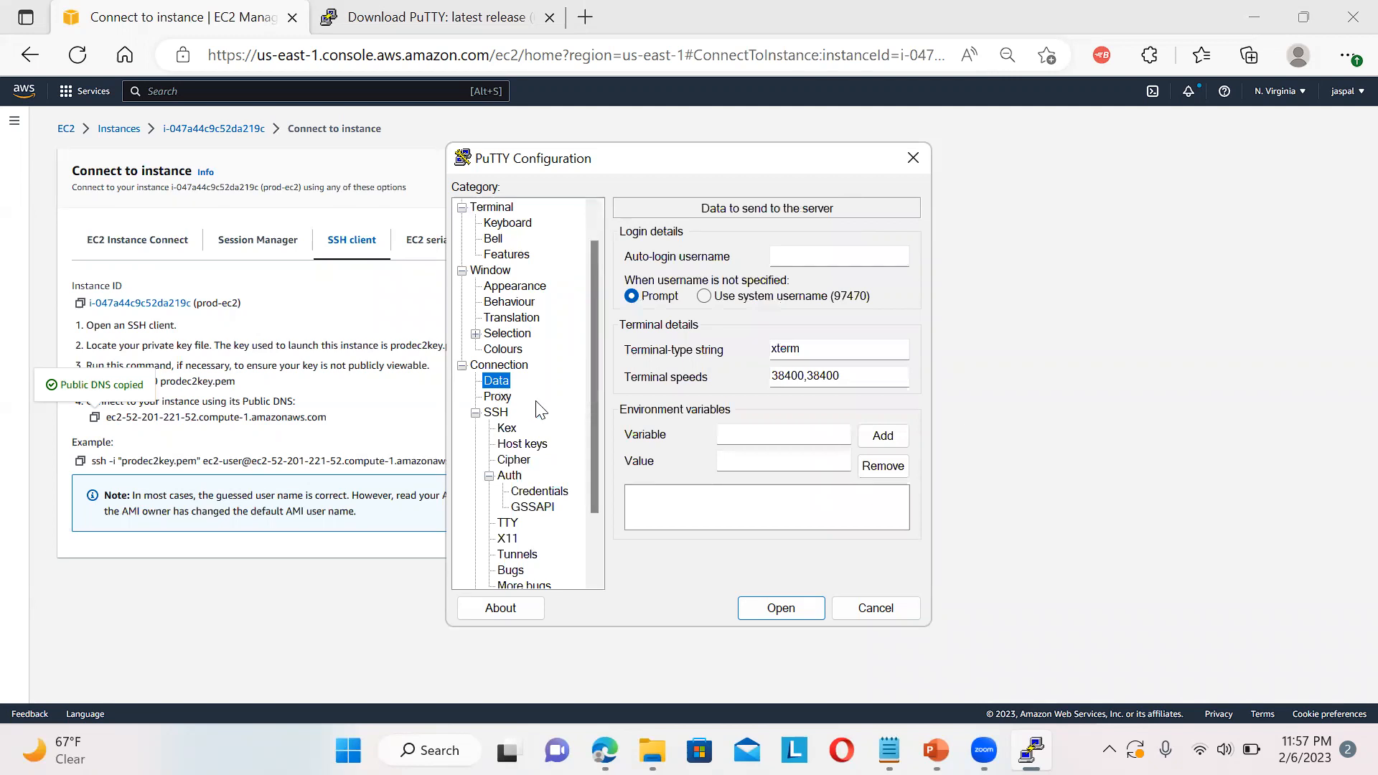
click(502, 415)
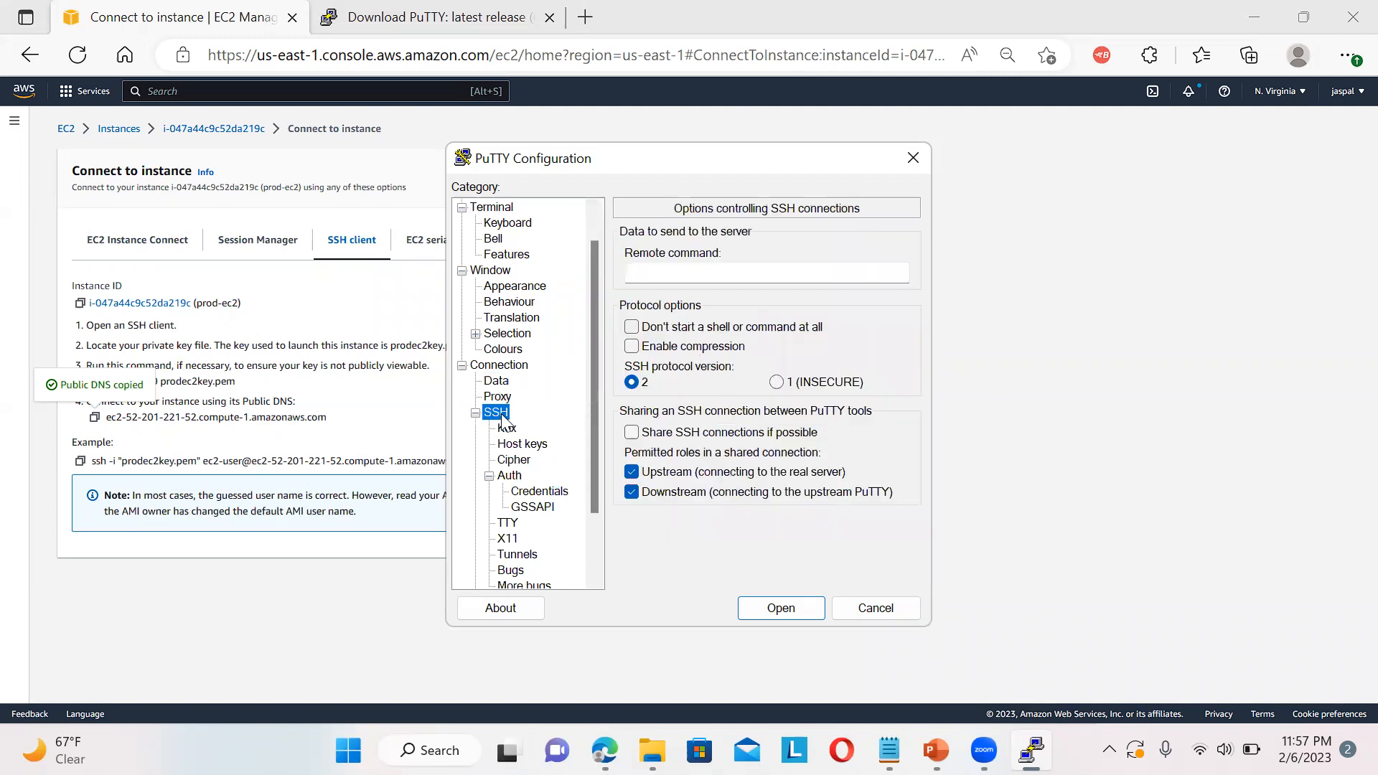
click(538, 492)
click(780, 603)
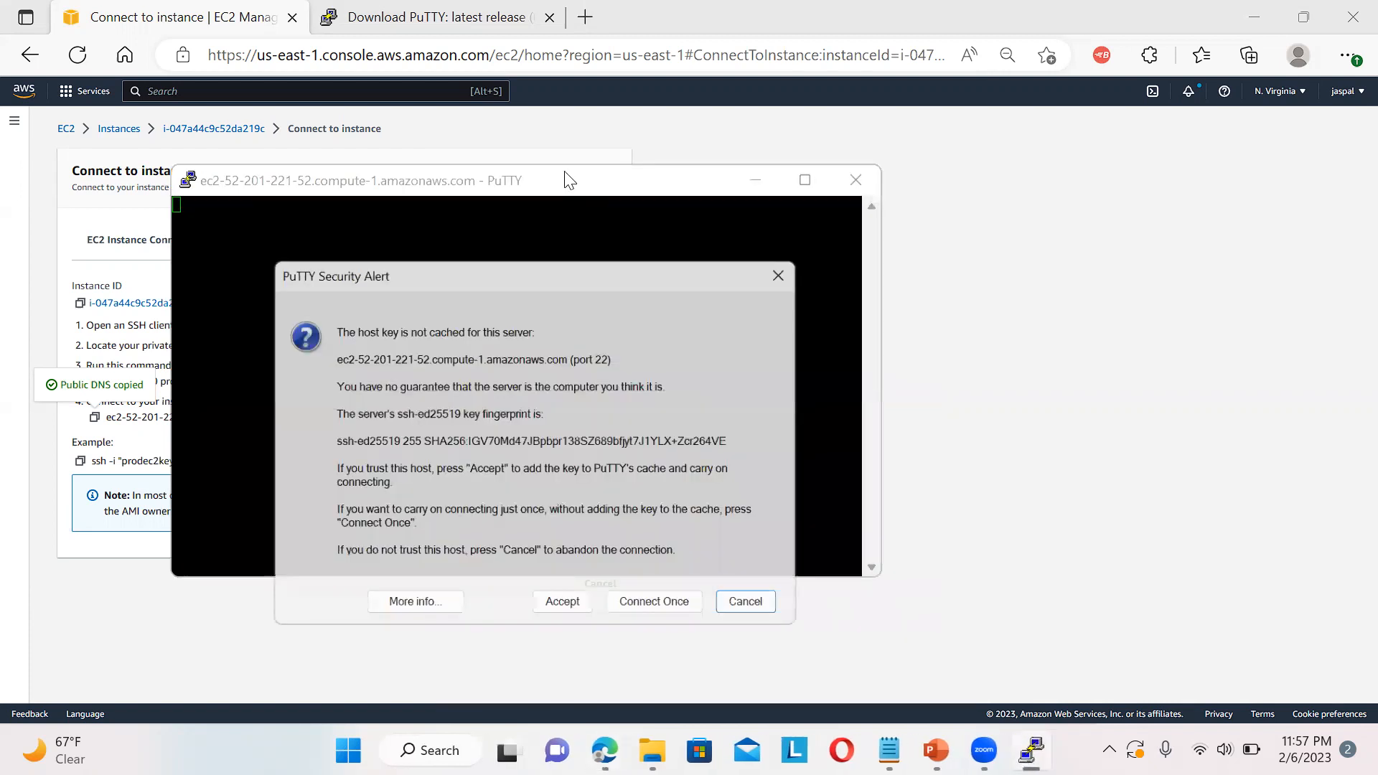
click(565, 611)
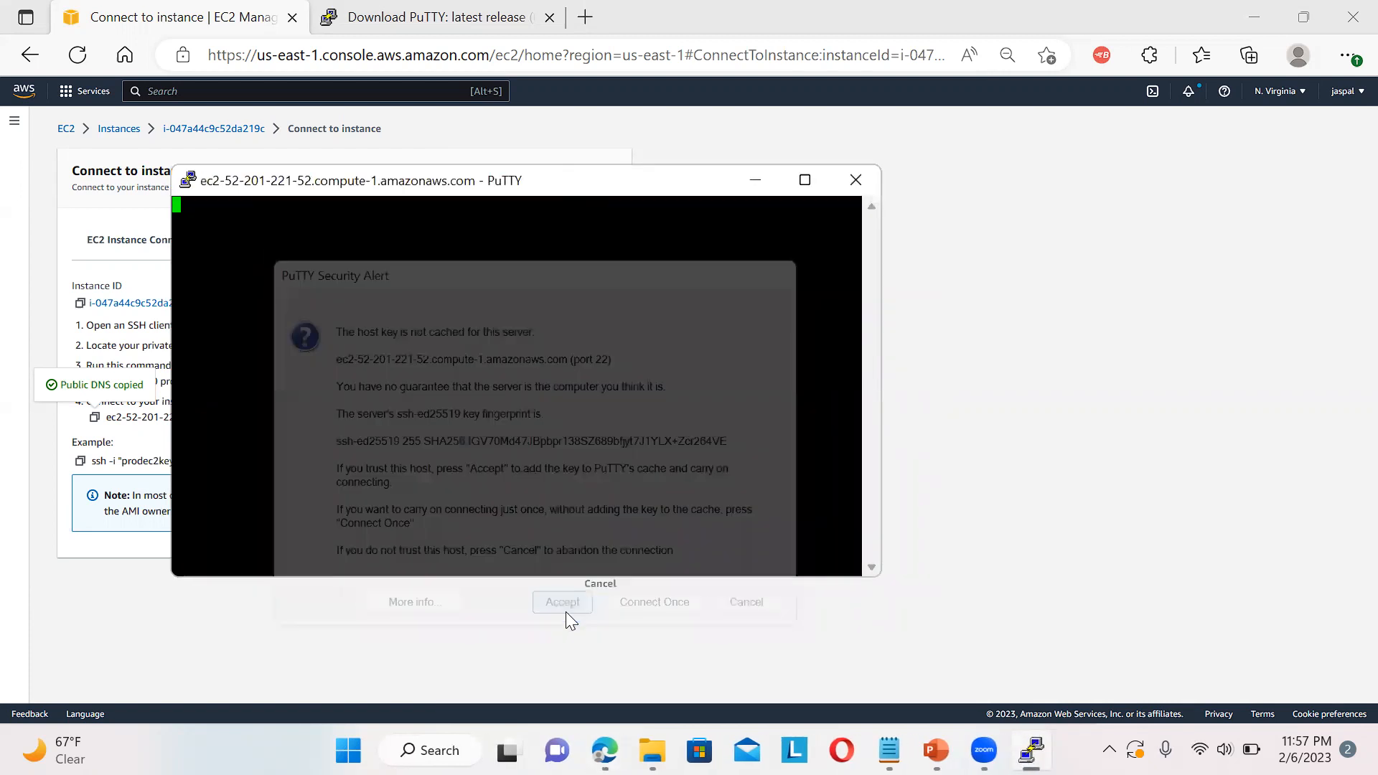
Log in to the instance as ec2-user, moving the terminal aside to compare with the example SSH command
text(ec)
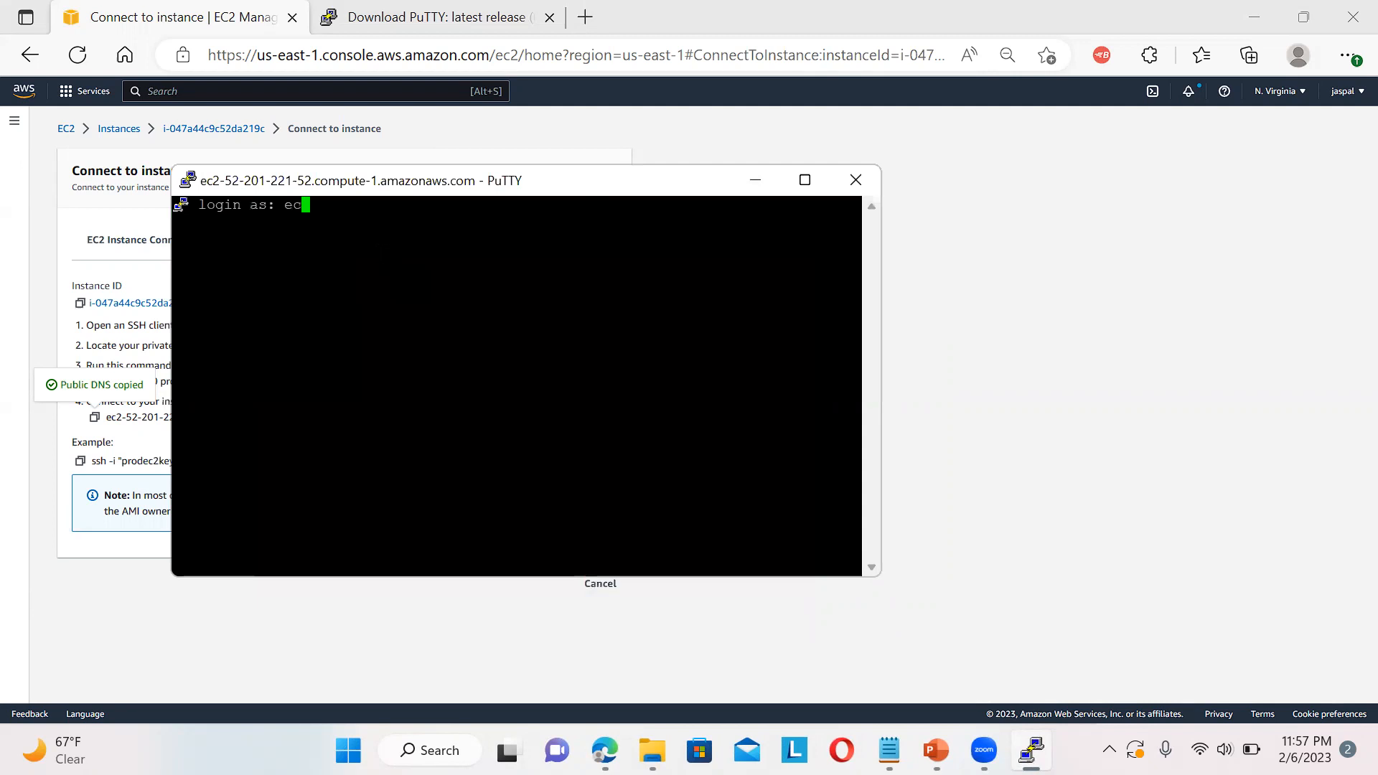
text(2-user)
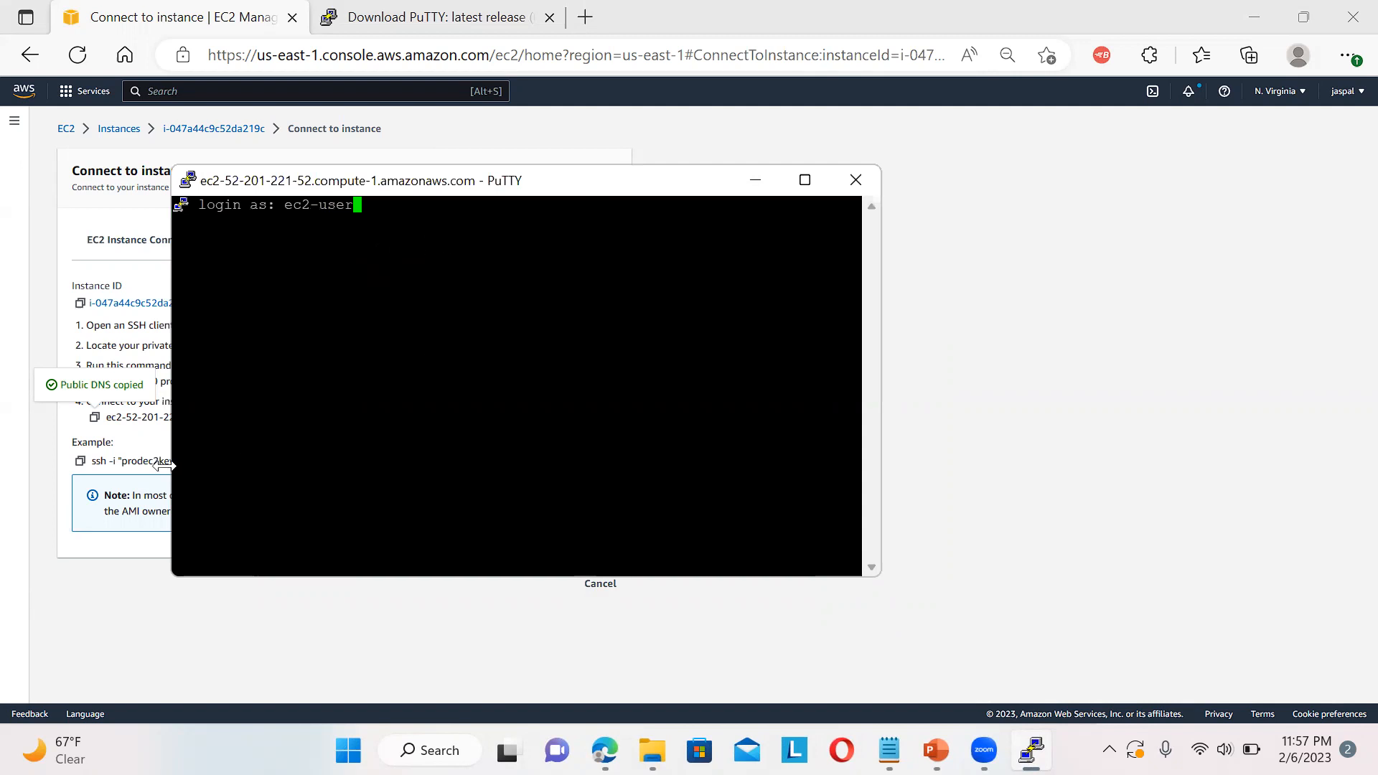
drag(465, 184, 881, 226)
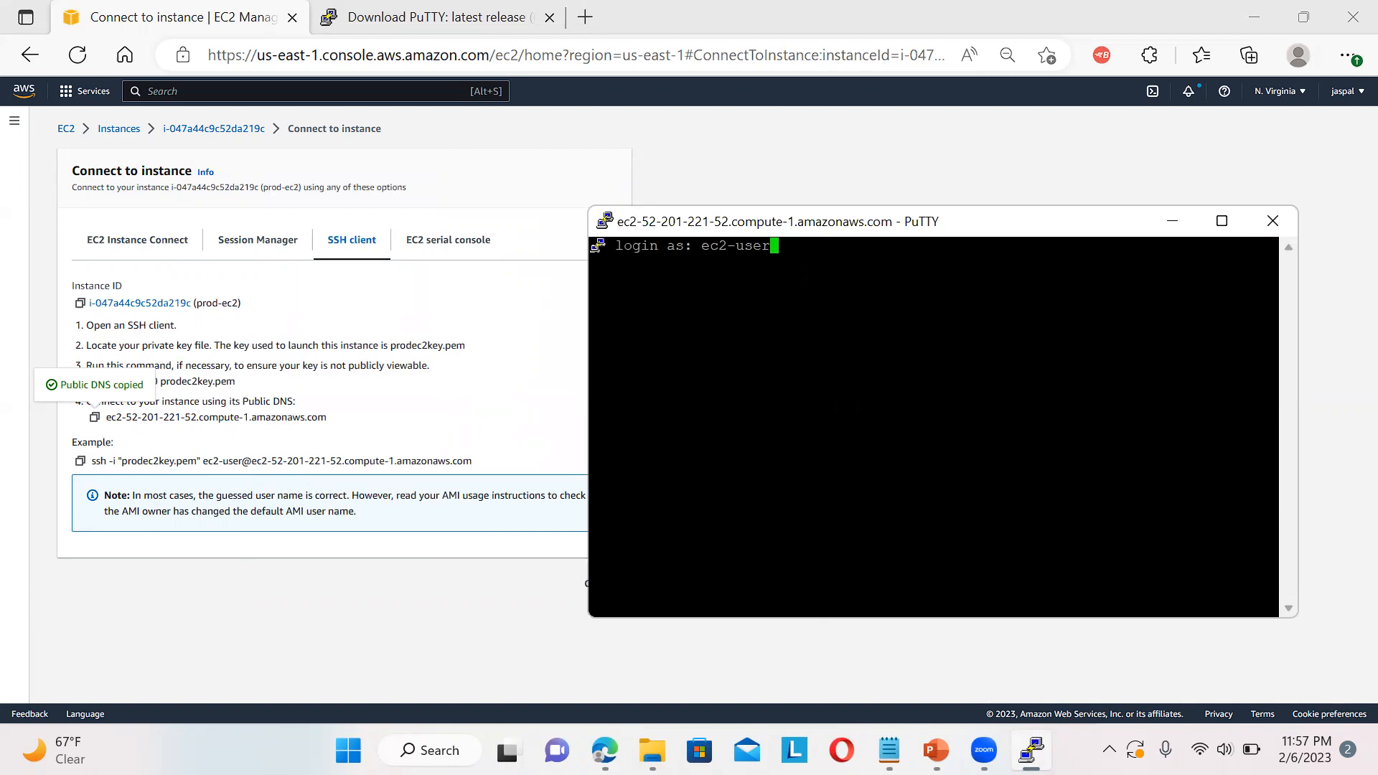
key(Return)
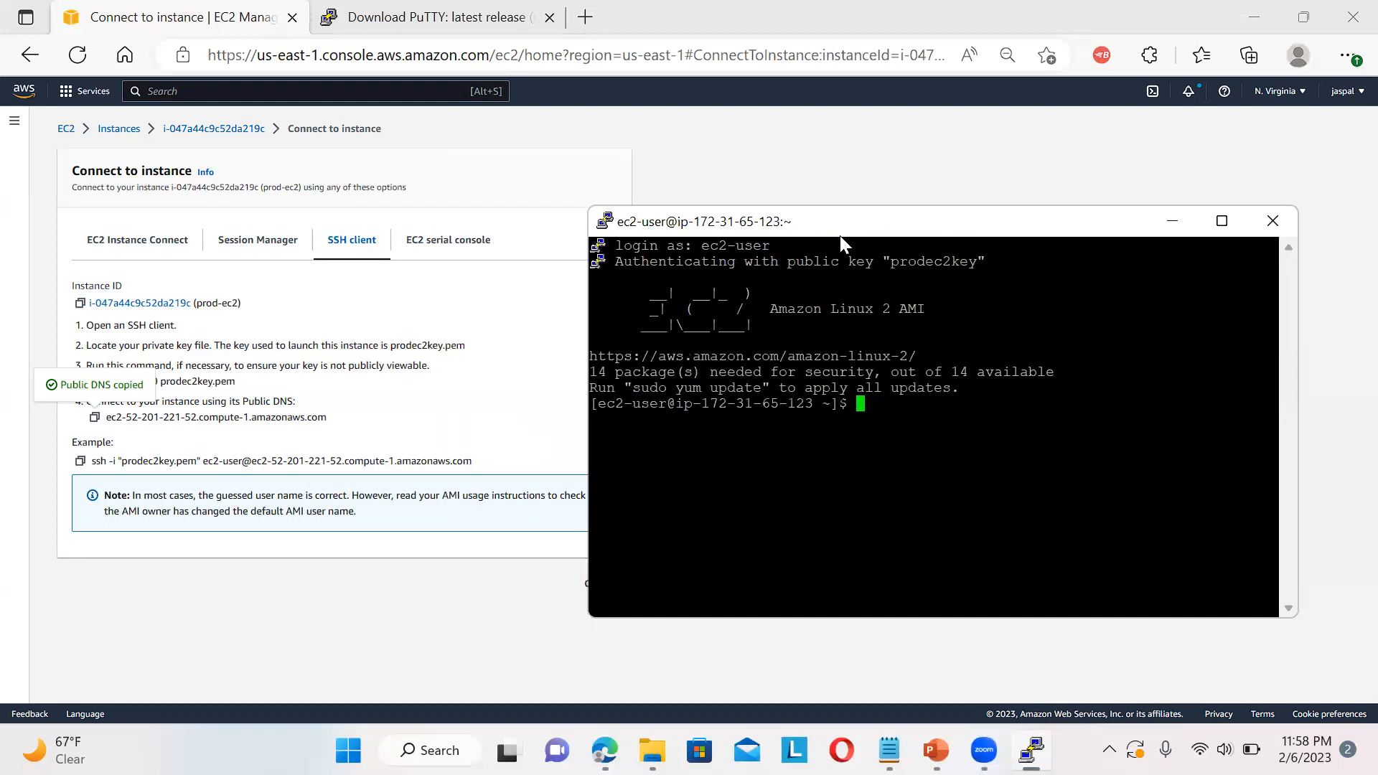
Move the terminal window aside and return to the EC2 instances list to check prod-ec2's status
drag(959, 233, 761, 208)
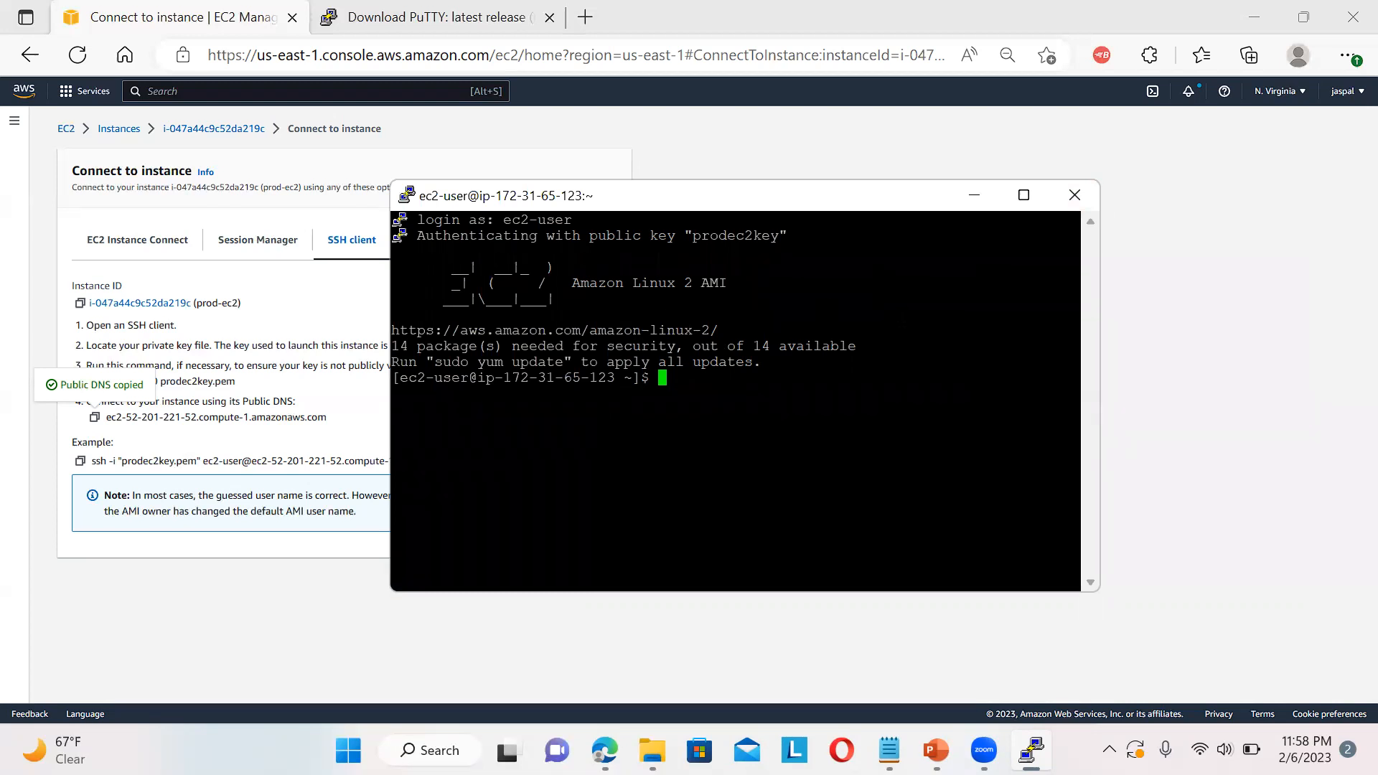
click(130, 134)
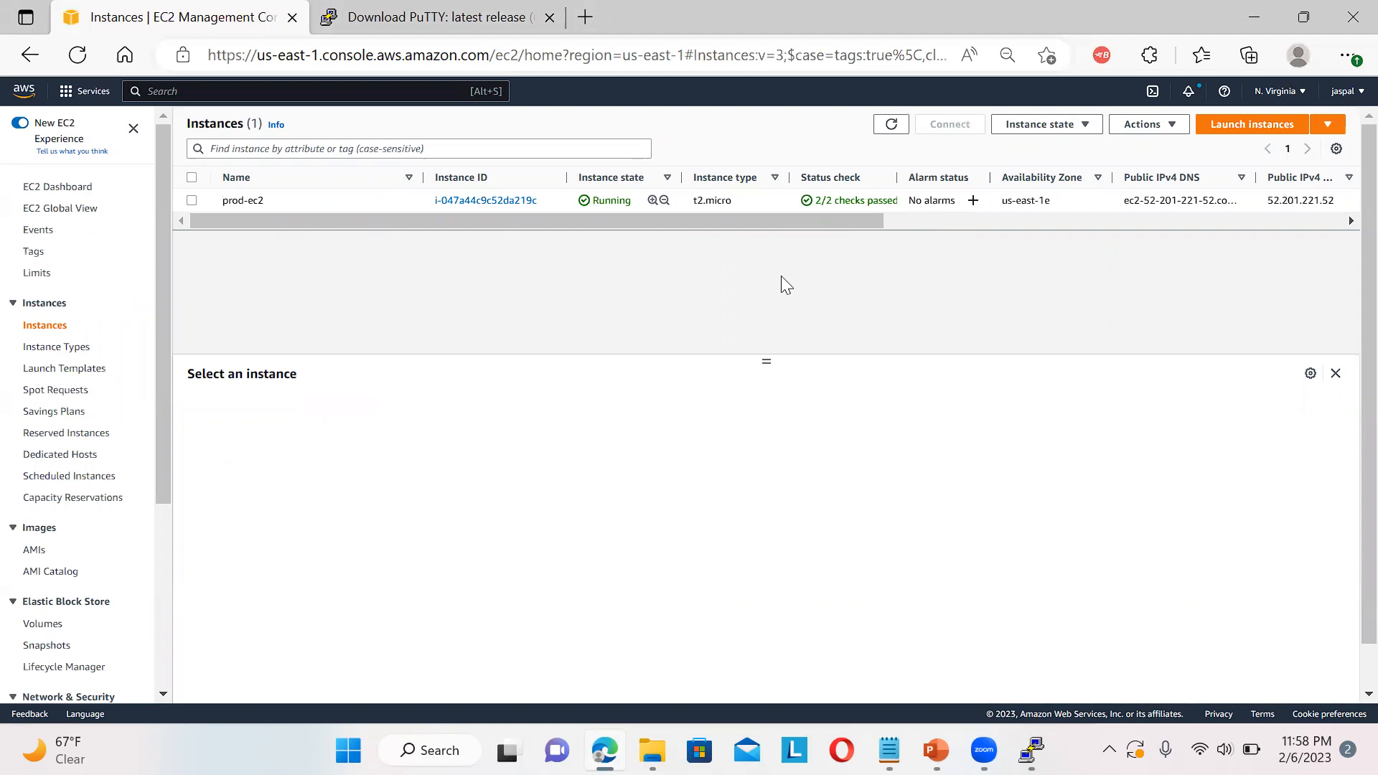
click(774, 86)
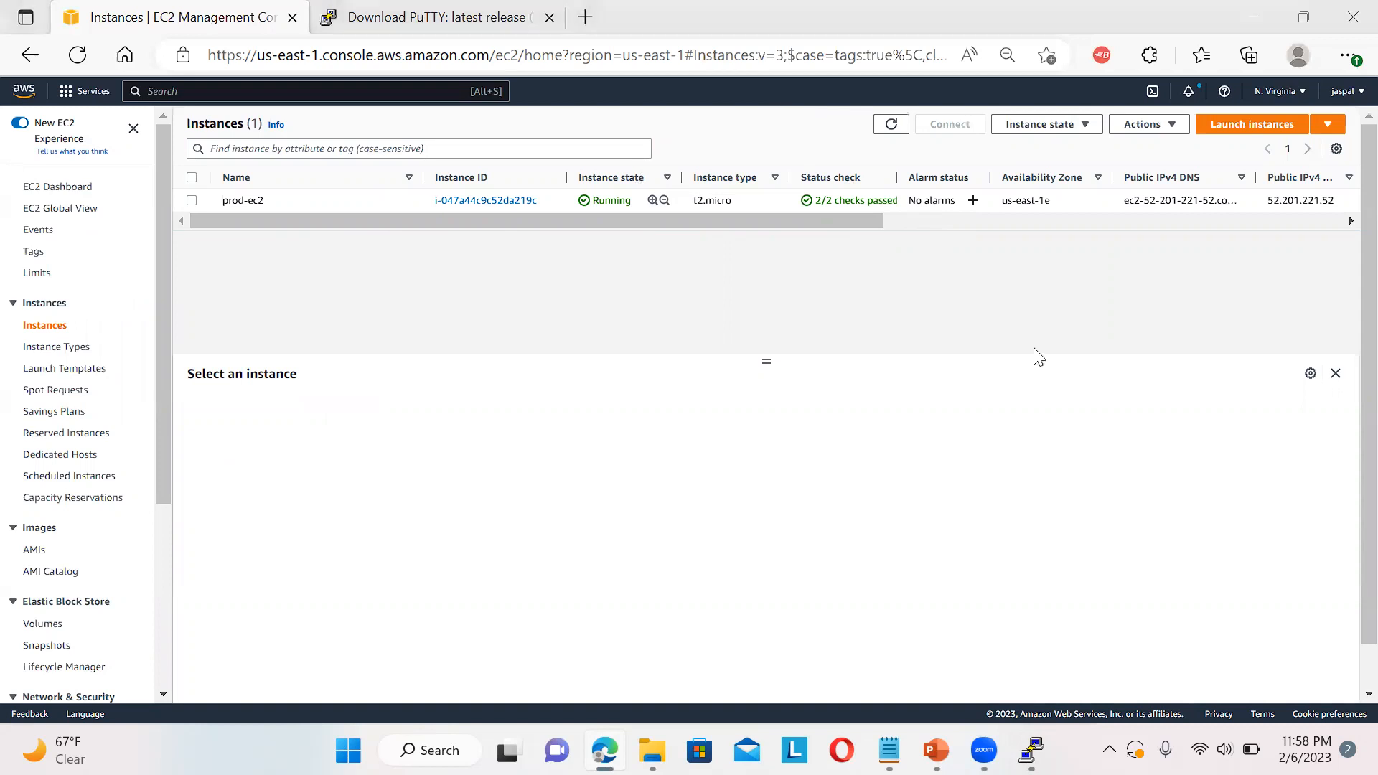